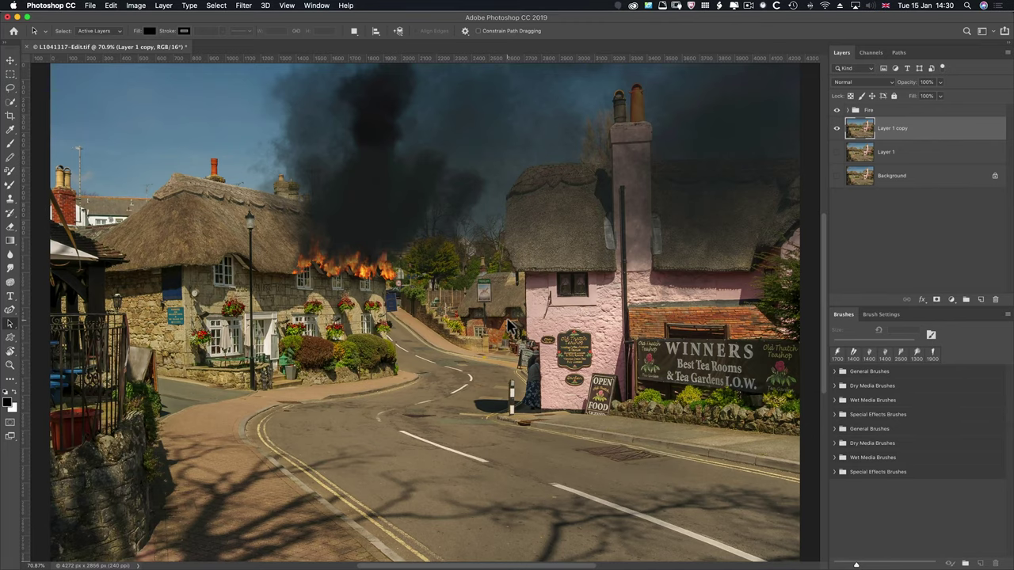
Try to render a flame on the Layer 1 copy layer without a selected path.
scroll(509, 325, down, 2)
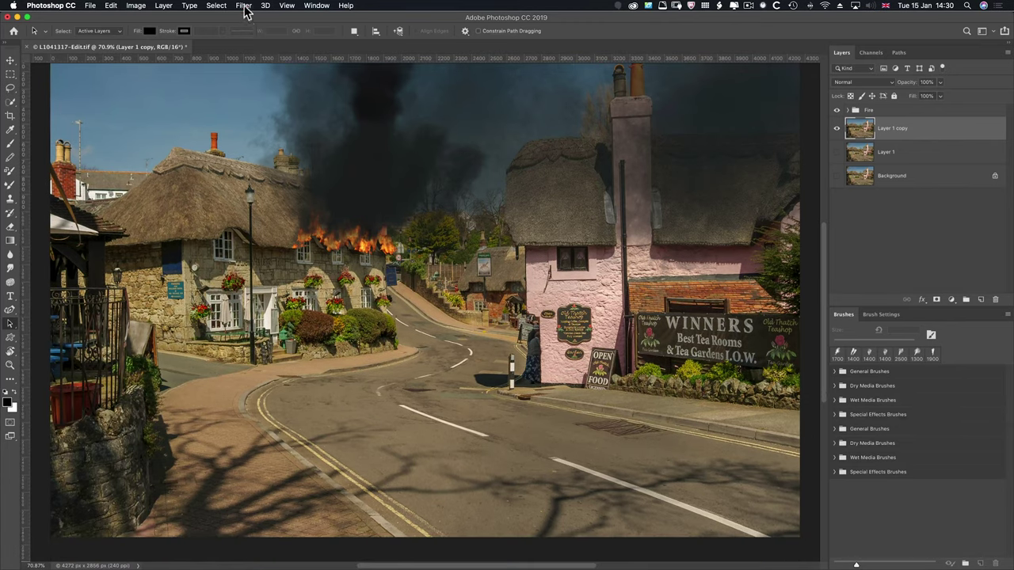
click(244, 6)
mouse_move(259, 171)
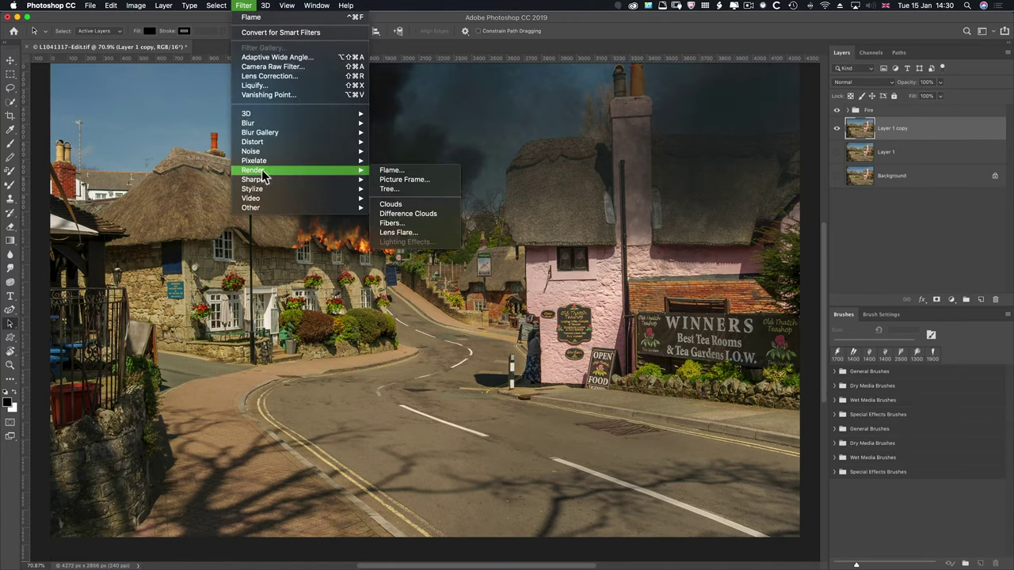
click(385, 172)
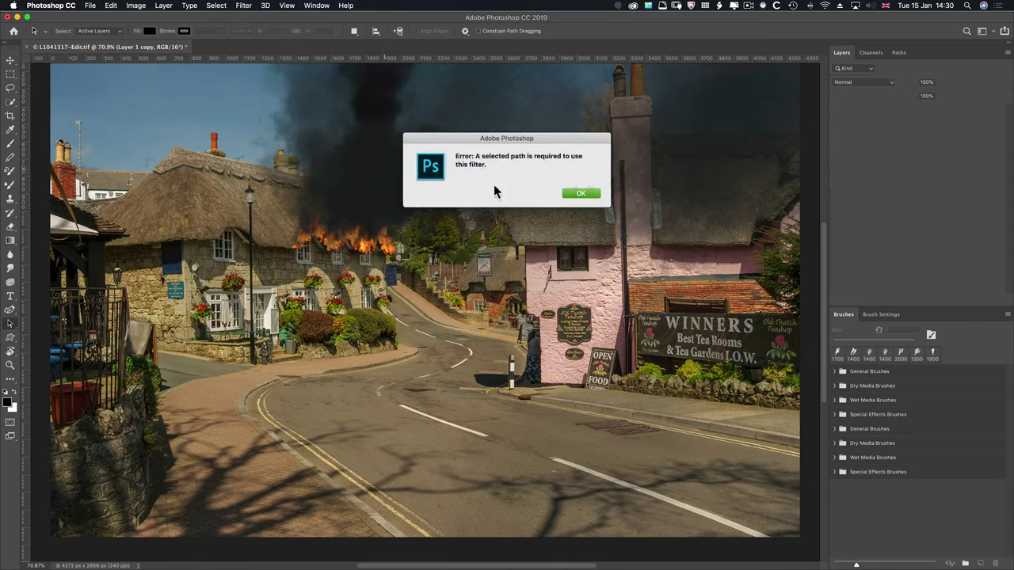
click(578, 195)
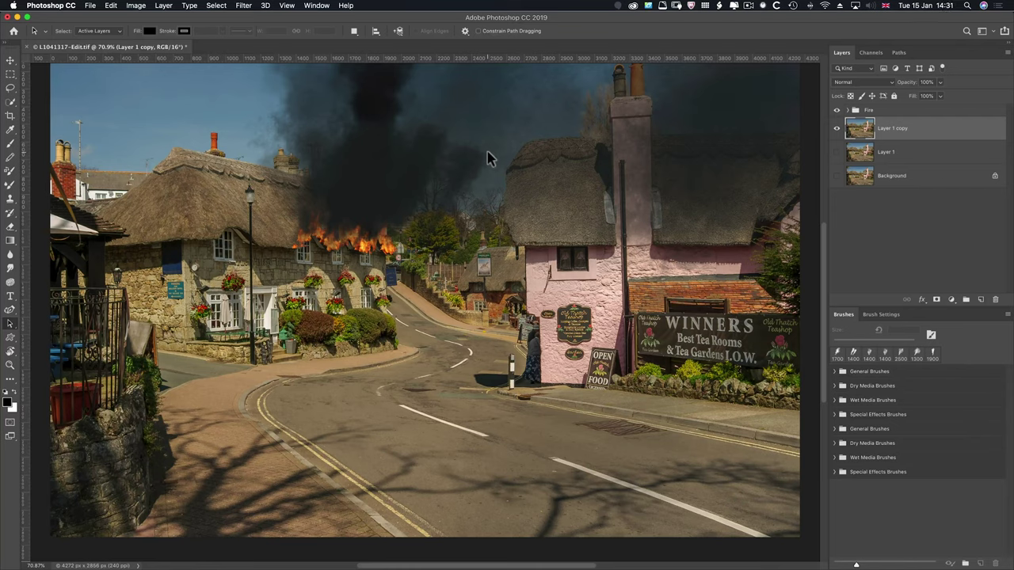
Hide the Fire group and add a new layer named "Fire" above Layer 1 copy.
click(837, 110)
key(super+0)
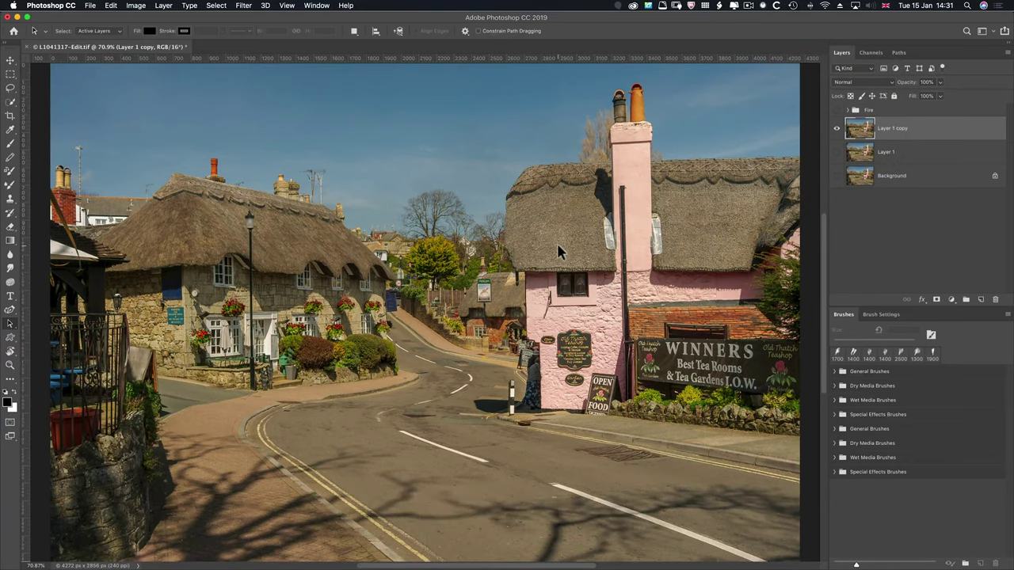
key(shift)
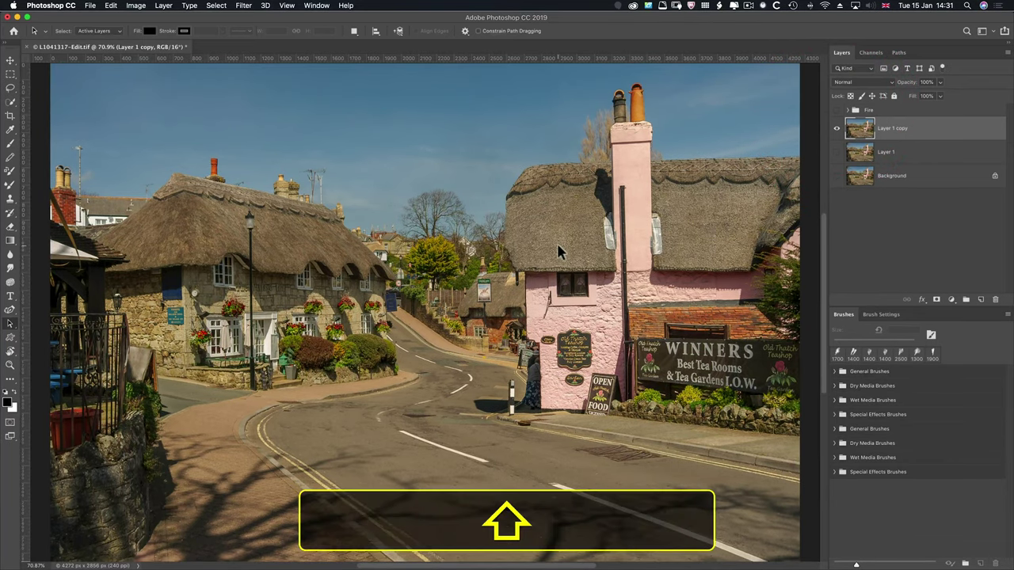
key(super)
key(shift+super+n)
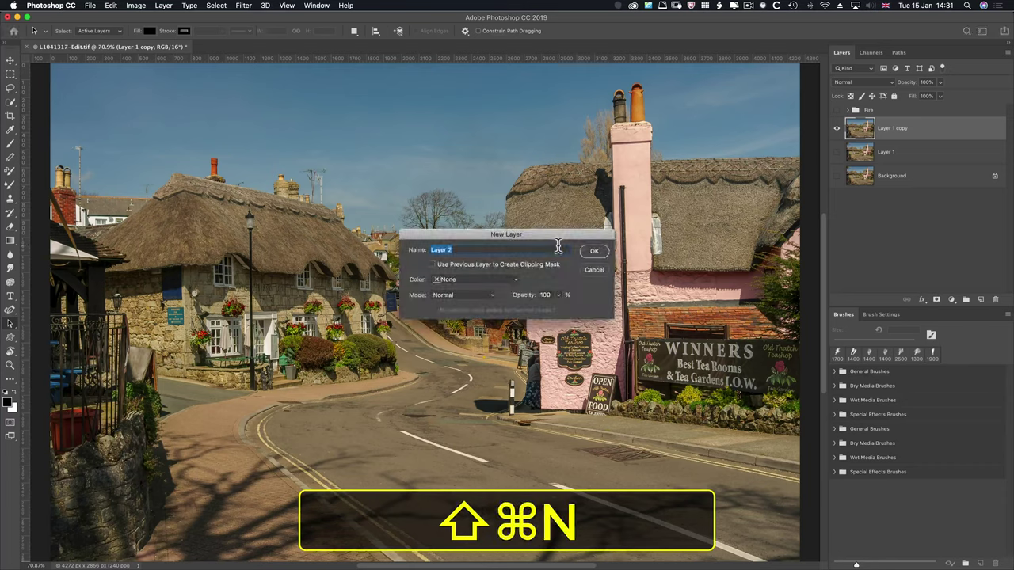
text(Fire)
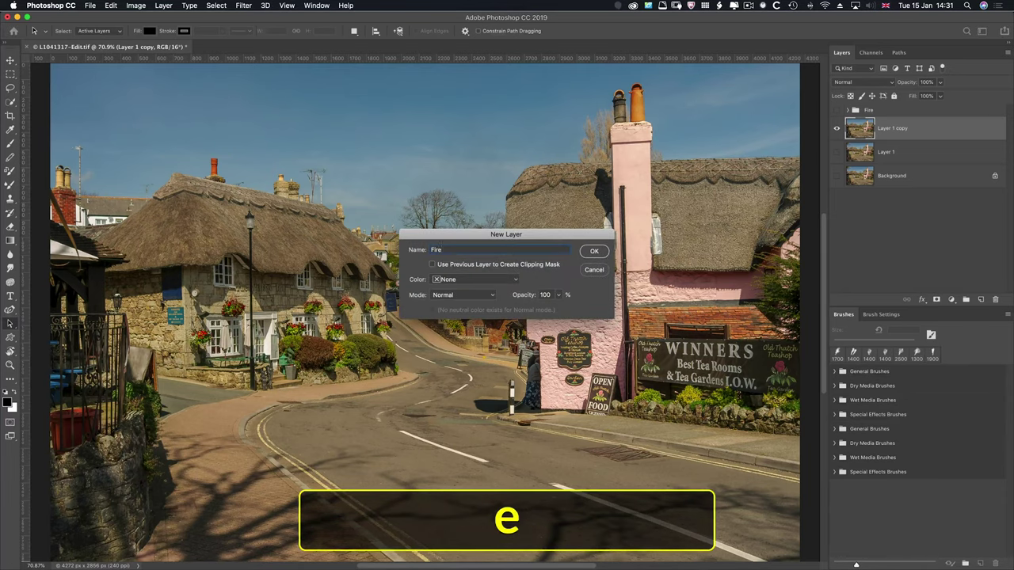
key(Return)
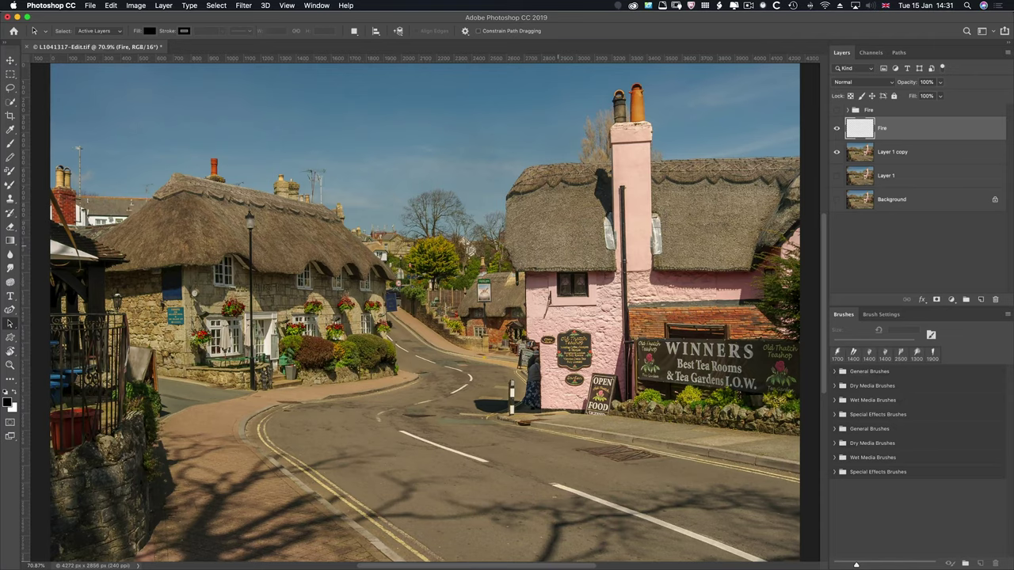
Start a Curvature Pen path along the edge of the grey thatched cottage roof, arching it over the first upper window of the zoomed-in section.
key(z)
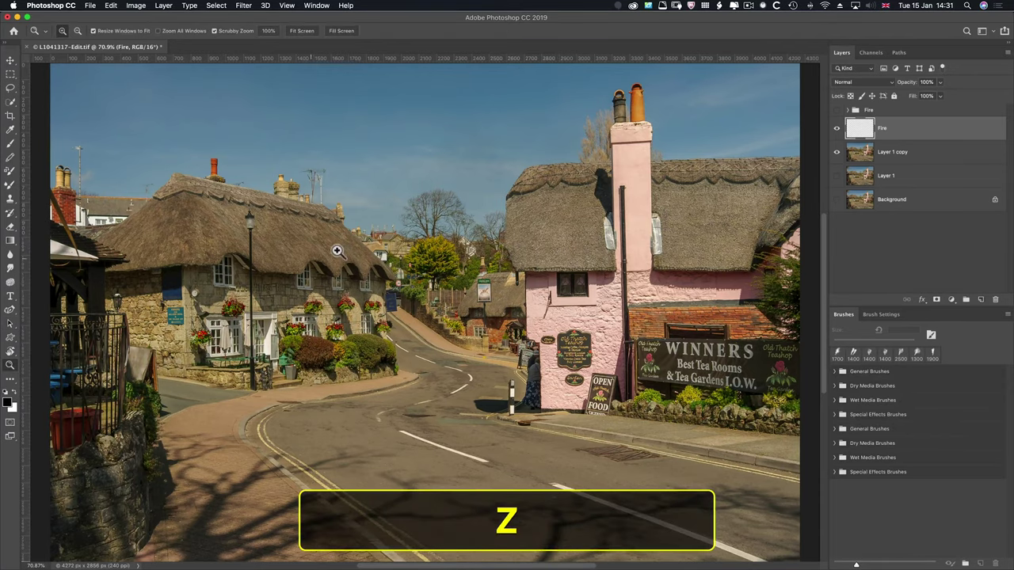
click(367, 281)
drag(367, 281, 389, 301)
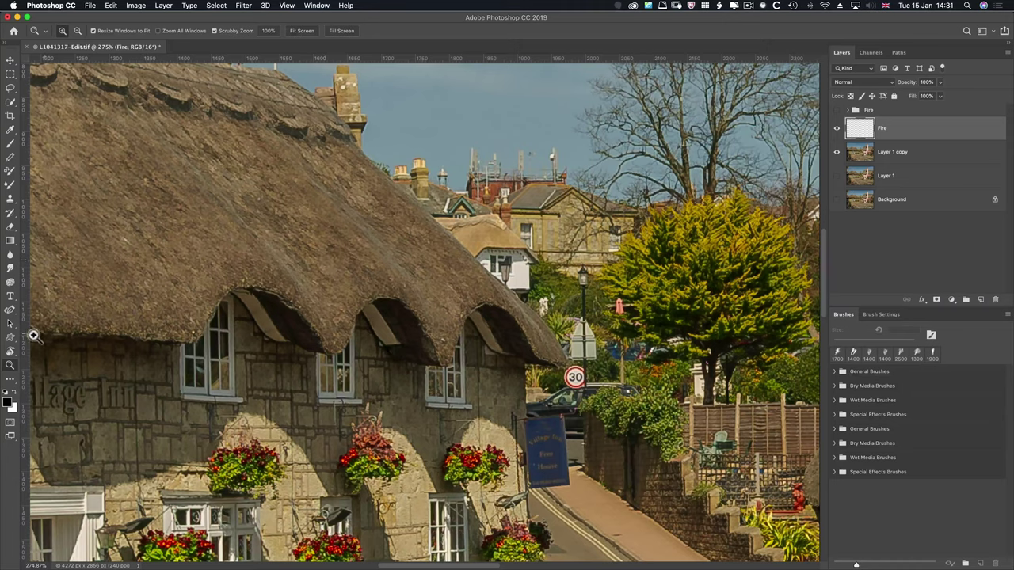
click(12, 310)
right_click(13, 312)
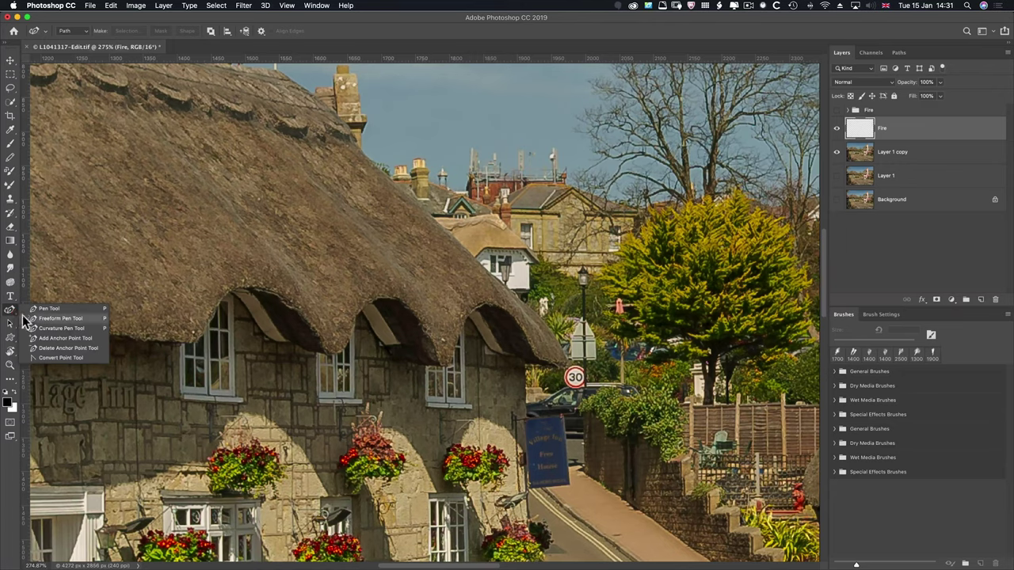
click(40, 328)
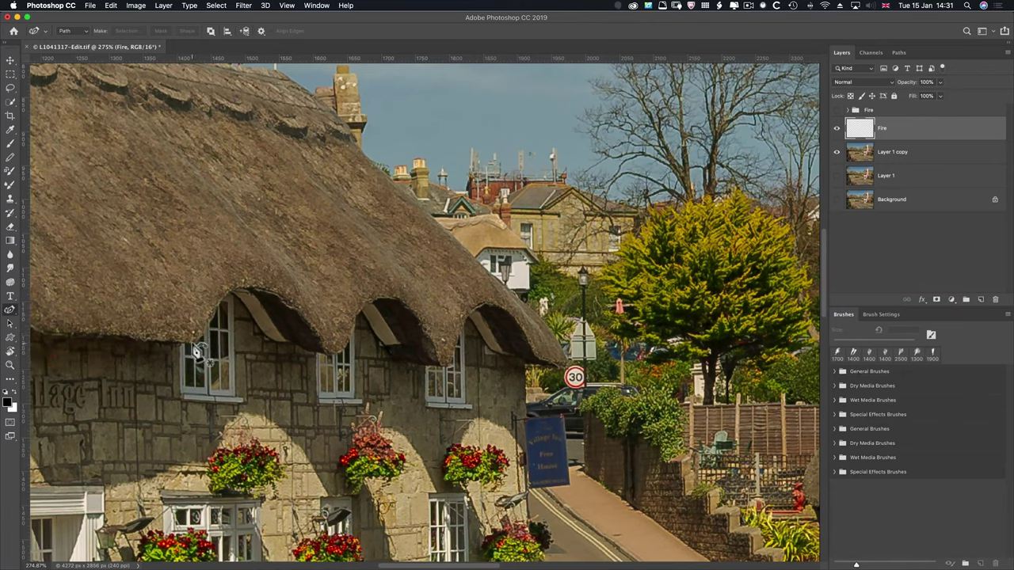
click(190, 342)
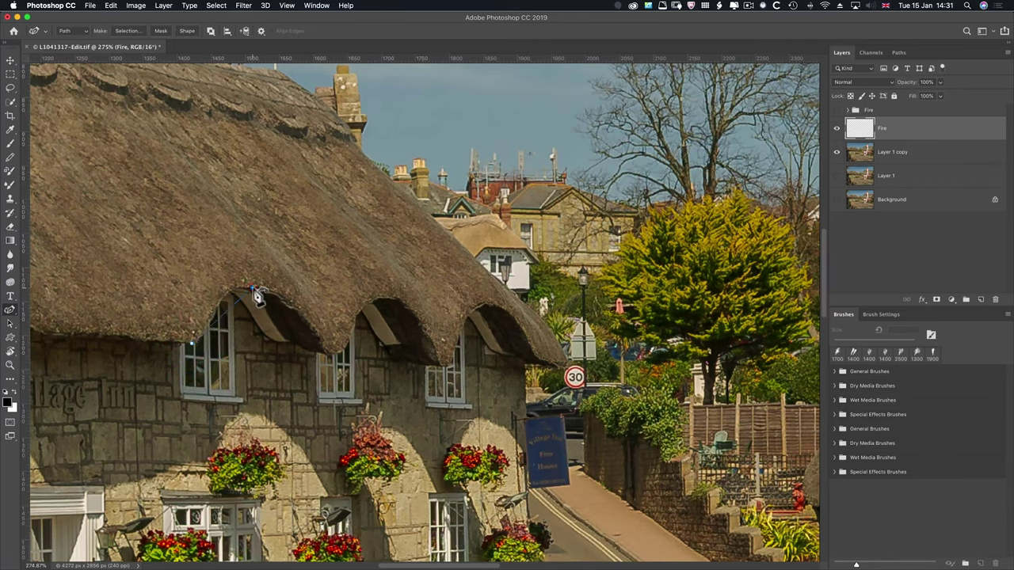
click(252, 289)
click(329, 350)
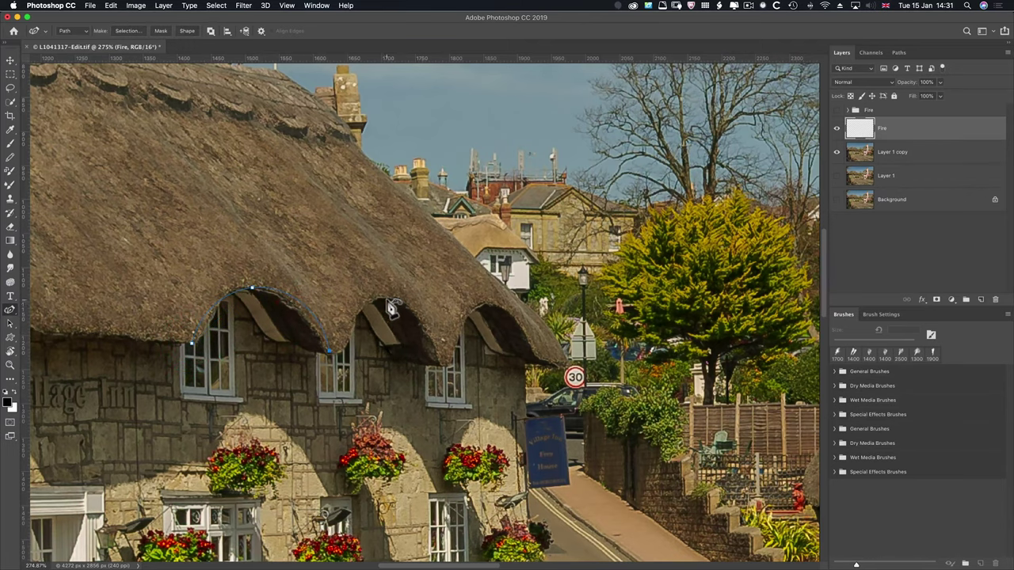
Extend the curved path over the other two window arches to the roof's end and add a point on the middle arch.
click(385, 300)
click(440, 363)
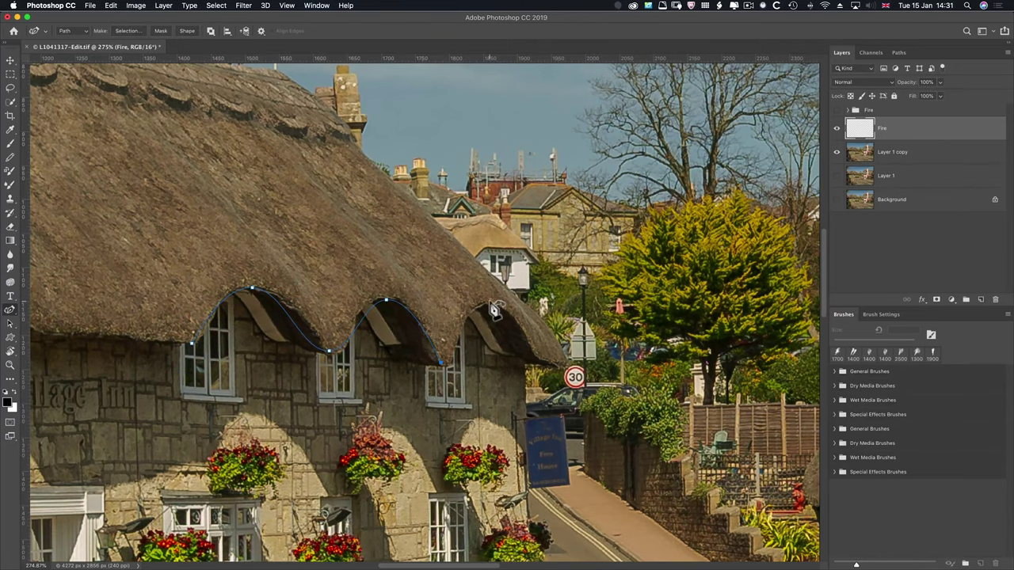
click(488, 302)
click(539, 361)
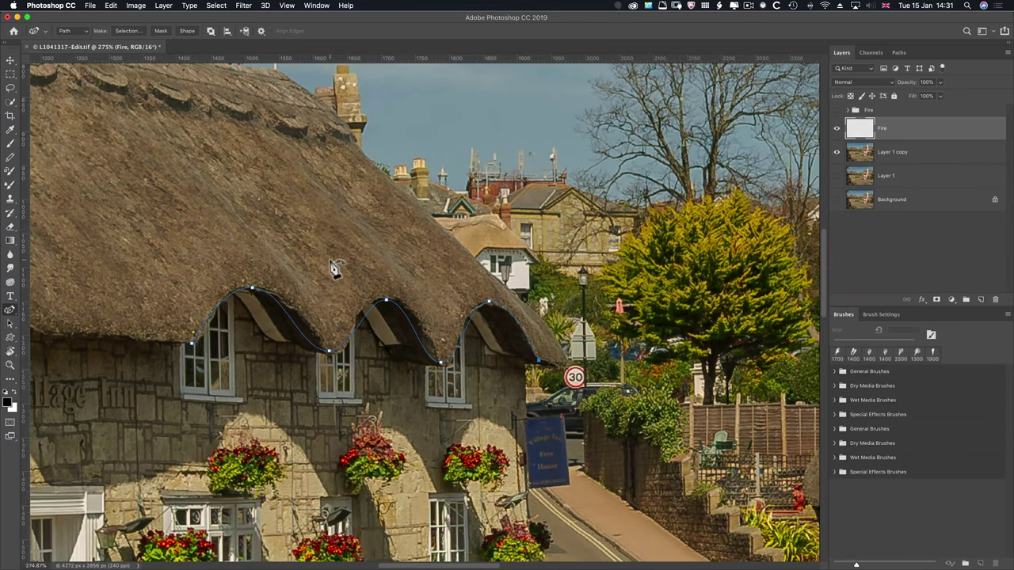
click(363, 317)
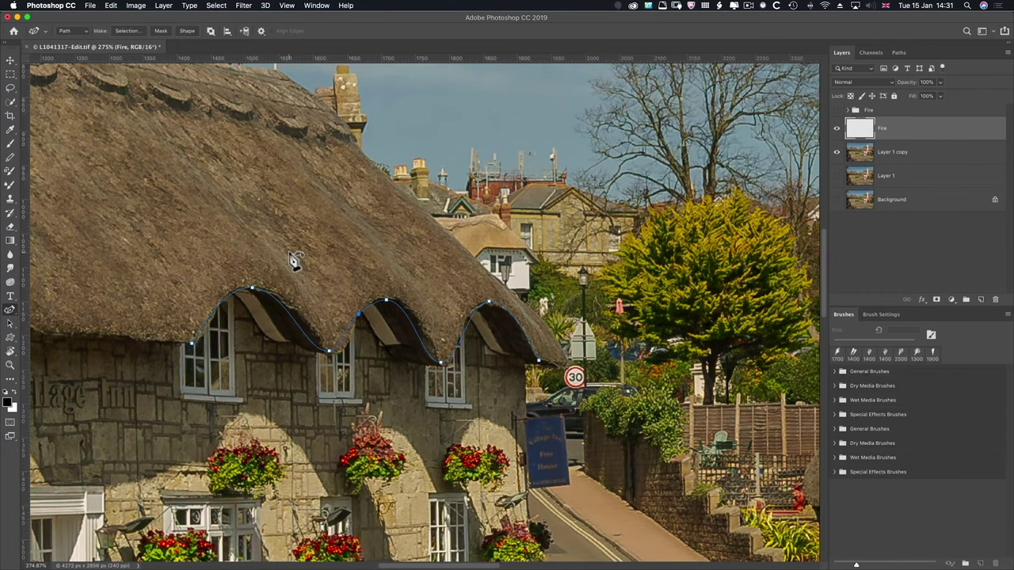
Start the Flame render filter on the roof-edge path and load its Default preset.
click(243, 6)
mouse_move(253, 170)
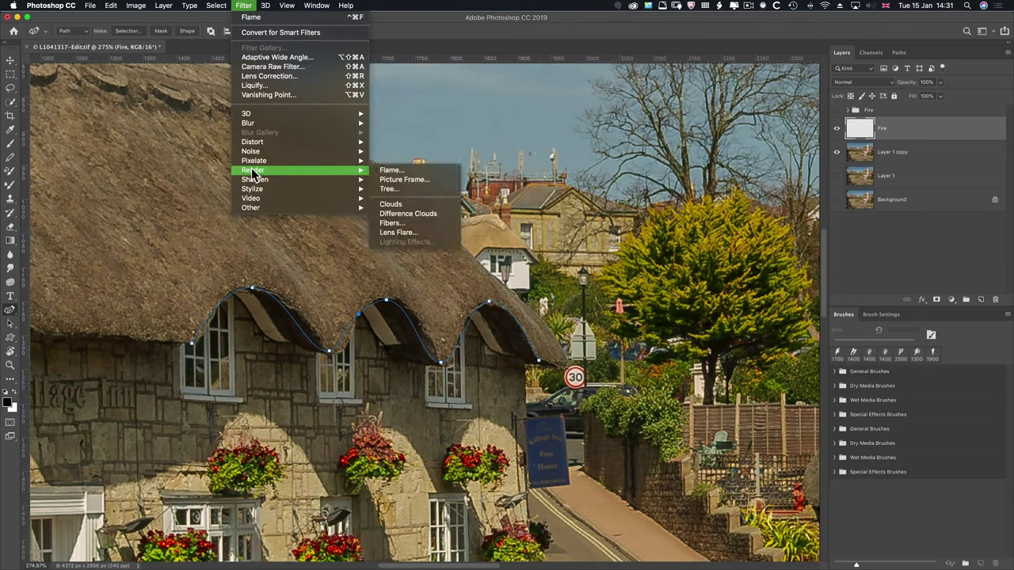
click(388, 171)
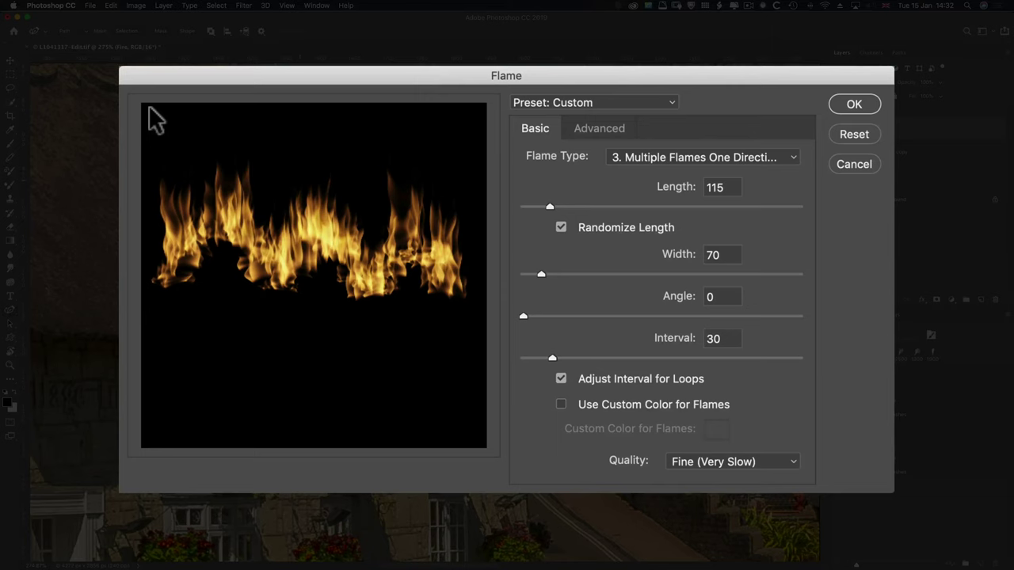
click(553, 100)
click(552, 125)
Randomize the flame length and set the length to 110.
click(567, 227)
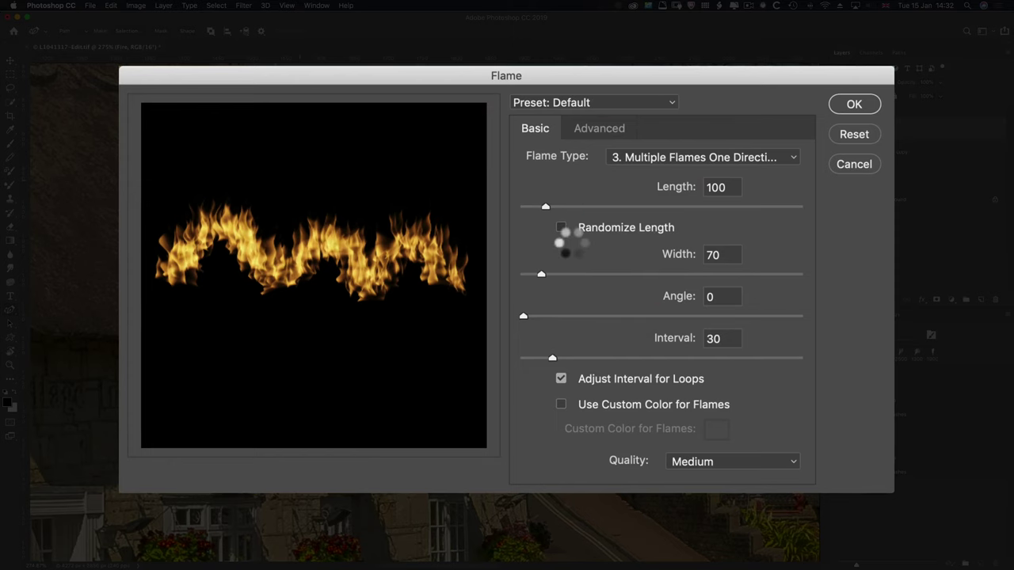
double_click(700, 187)
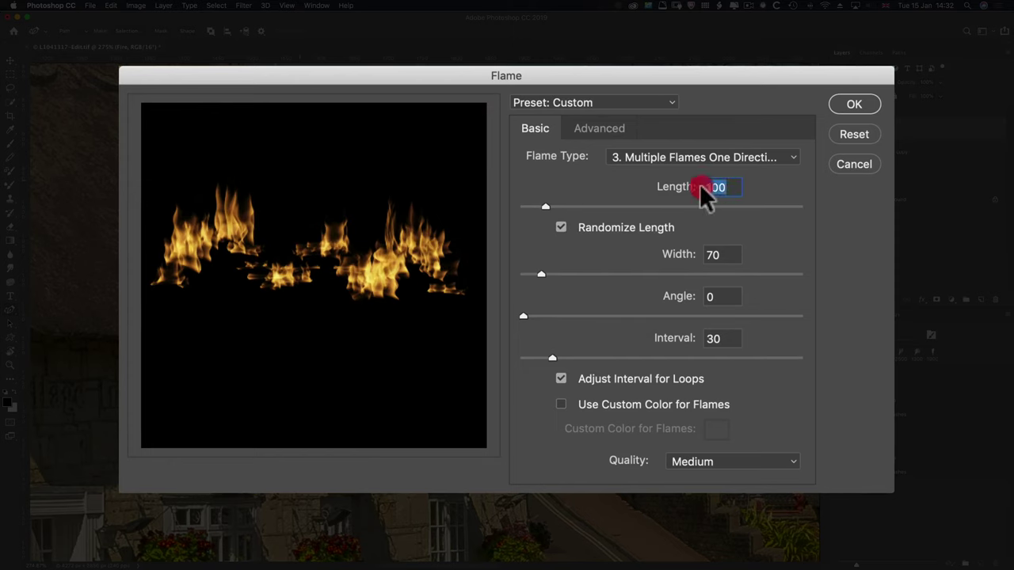
text(110)
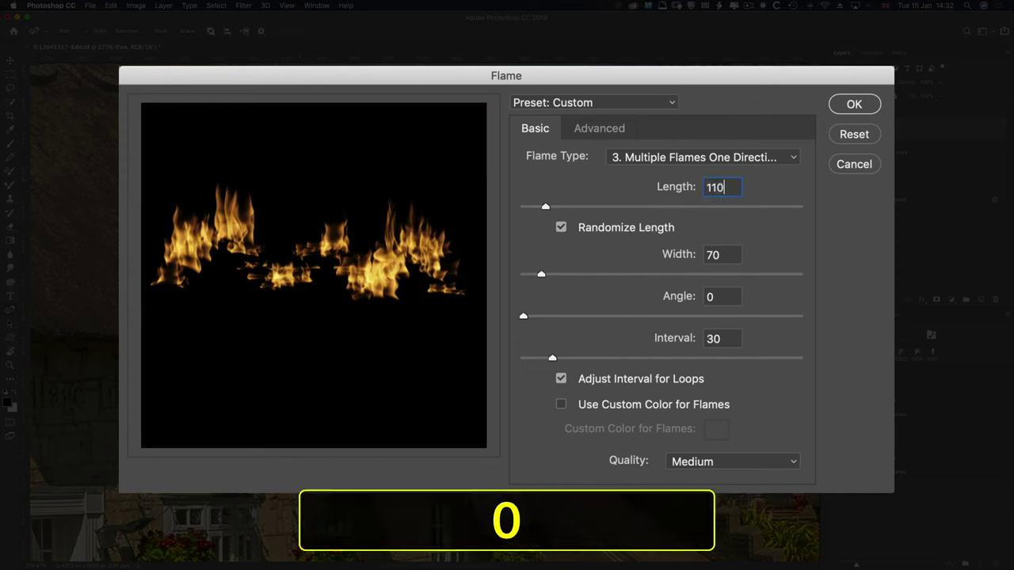
key(Tab)
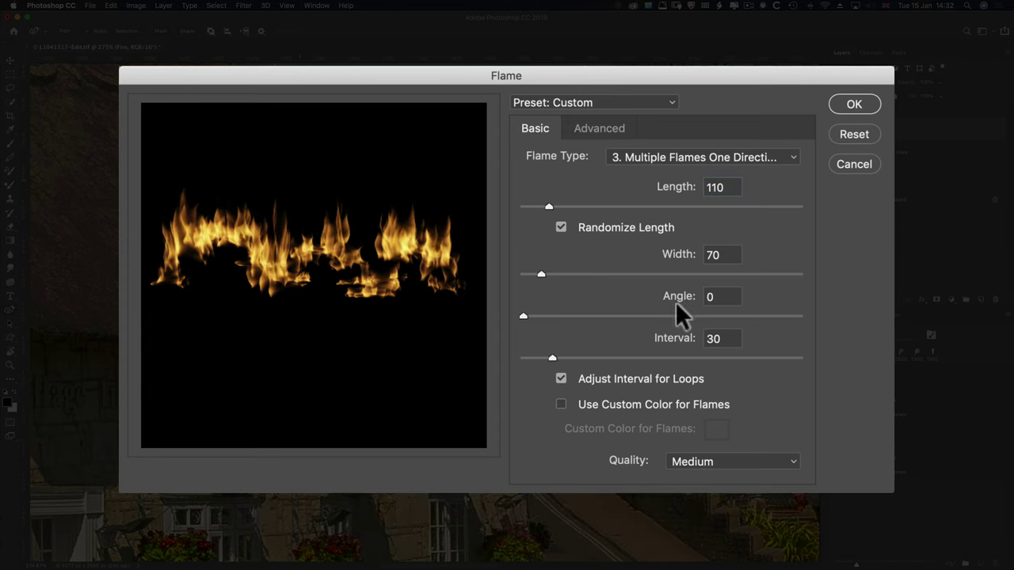
Set the flame style to 2. Violent in the advanced flame settings.
click(600, 127)
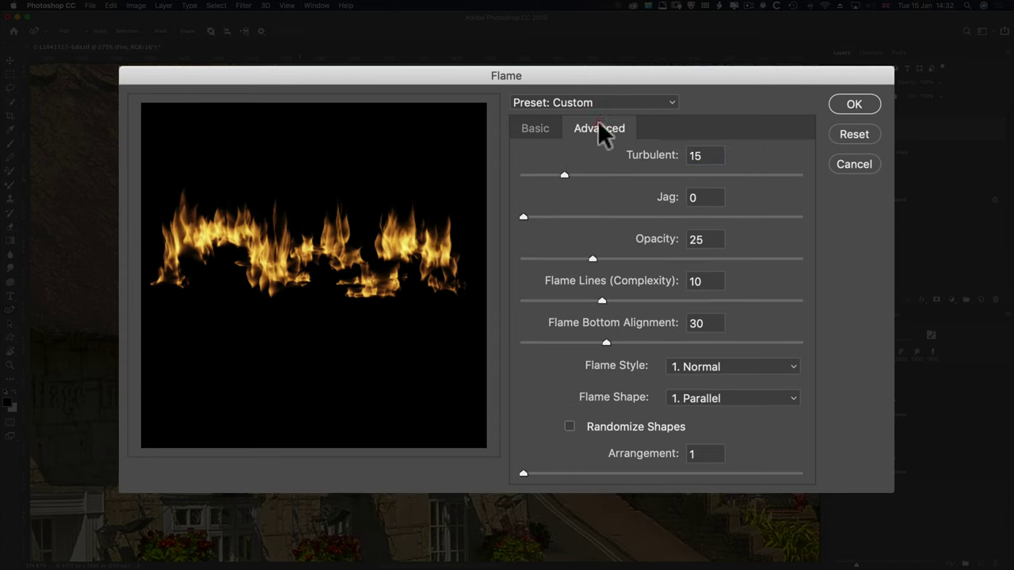
click(699, 363)
click(706, 396)
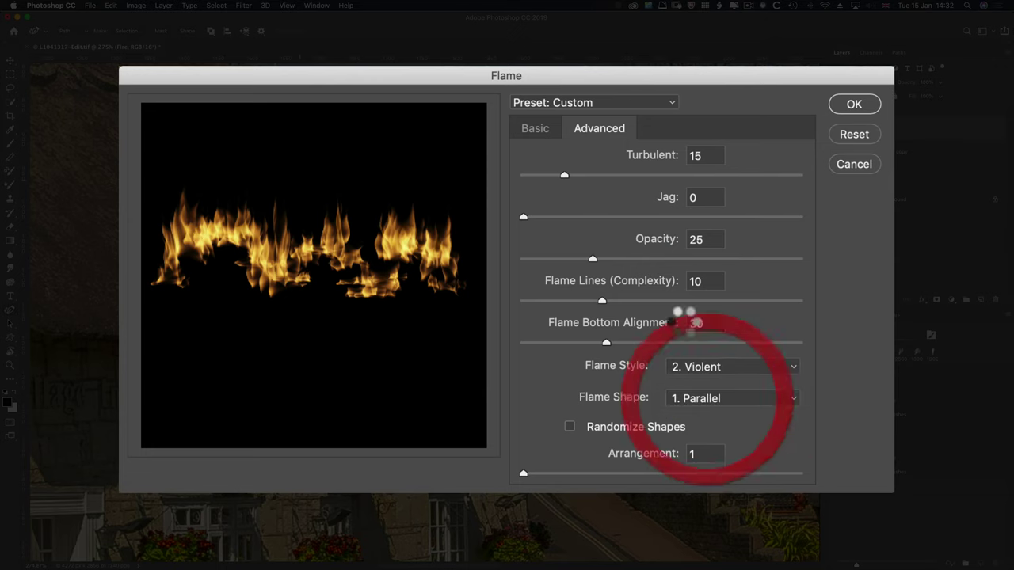
Set the flame quality to Fine (Very Slow) and render the flames onto the Fire layer.
click(537, 128)
click(691, 461)
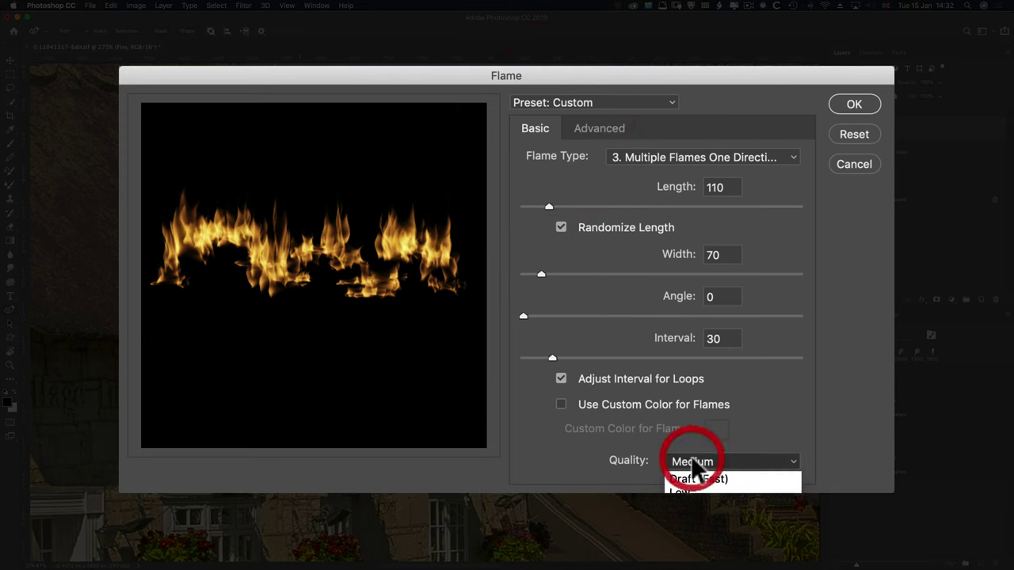
click(703, 509)
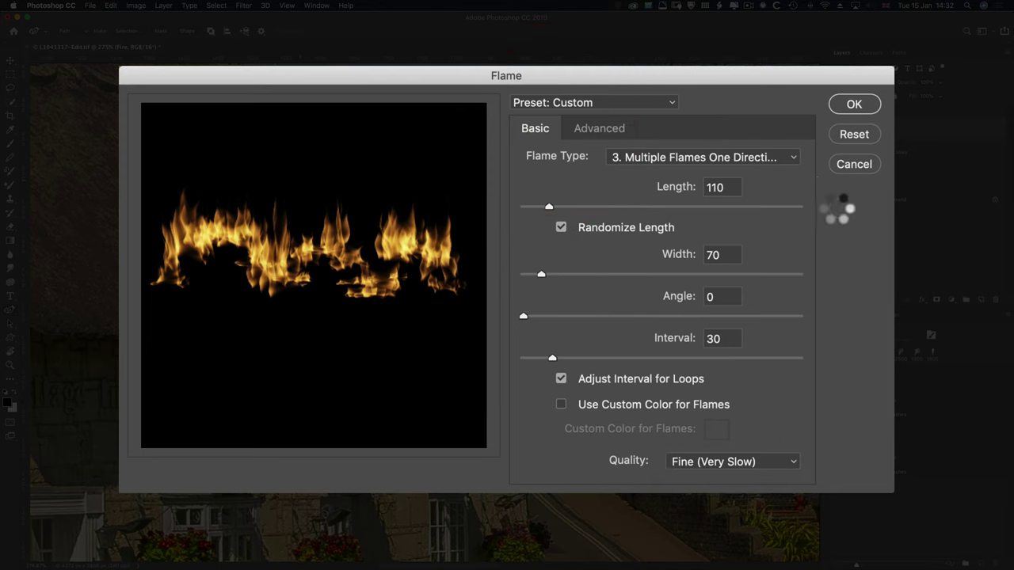
click(845, 105)
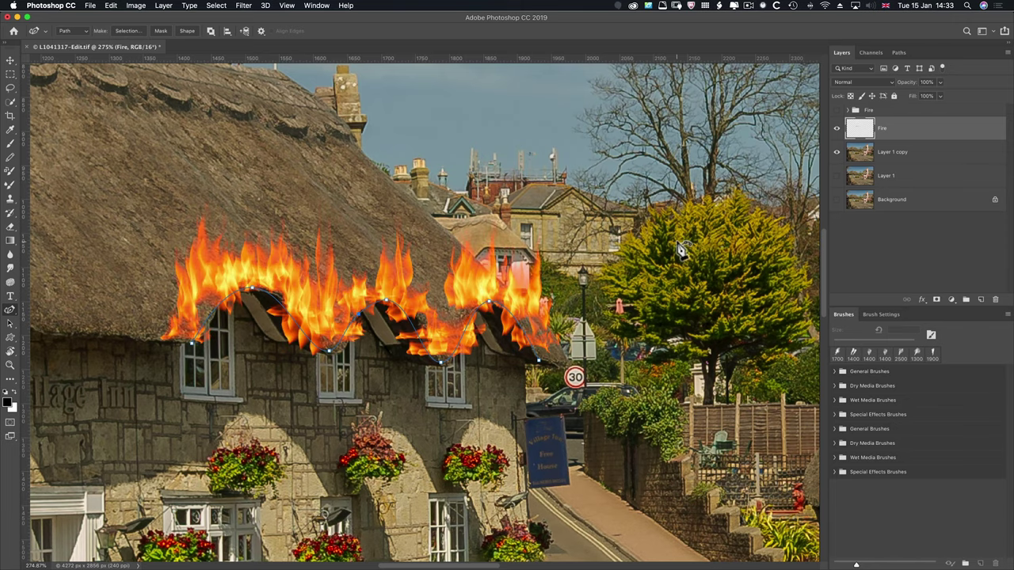
Delete the curved path along the roof edge, keeping the rendered flames, and show the whole image.
scroll(680, 250, down, 2)
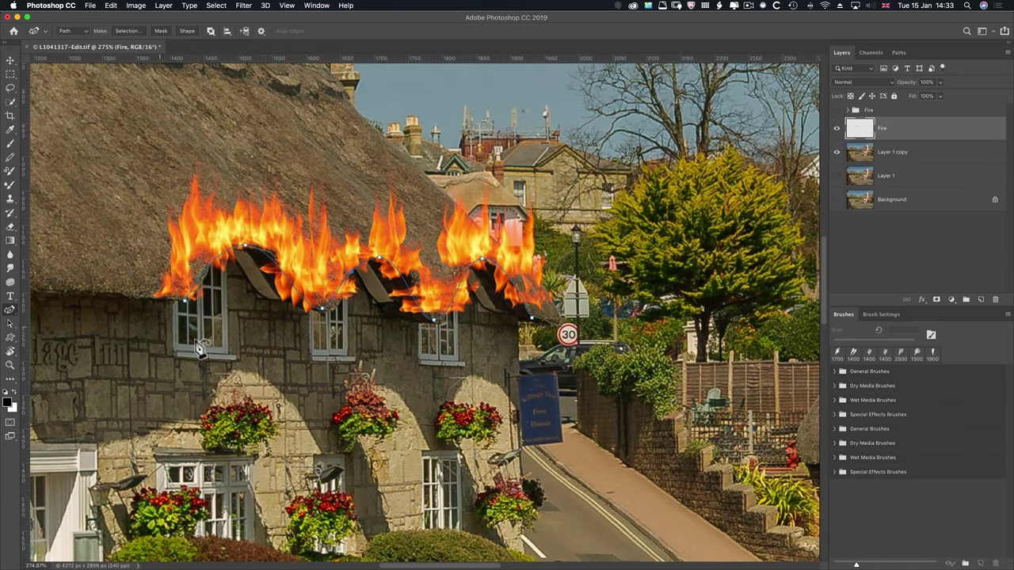
click(14, 325)
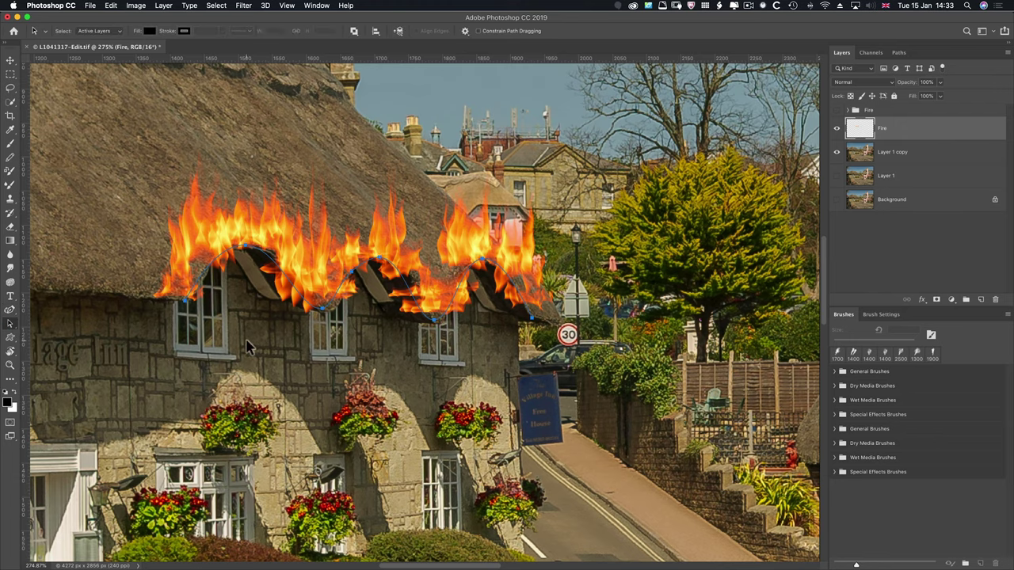
key(BackSpace)
key(super+0)
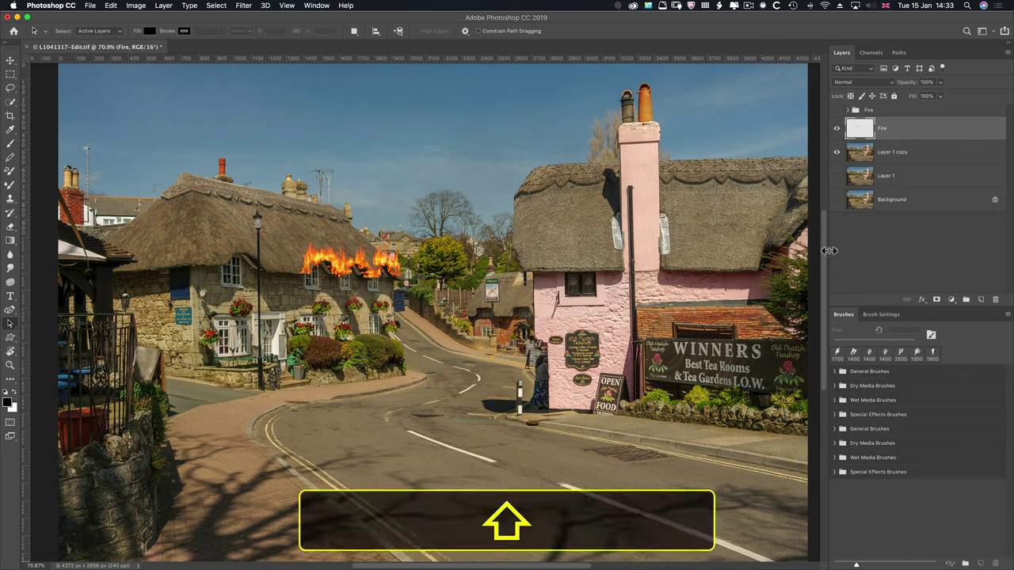
Add a new layer named "Smoke" above the Fire layer.
key(super+shift+n)
text(Smoke)
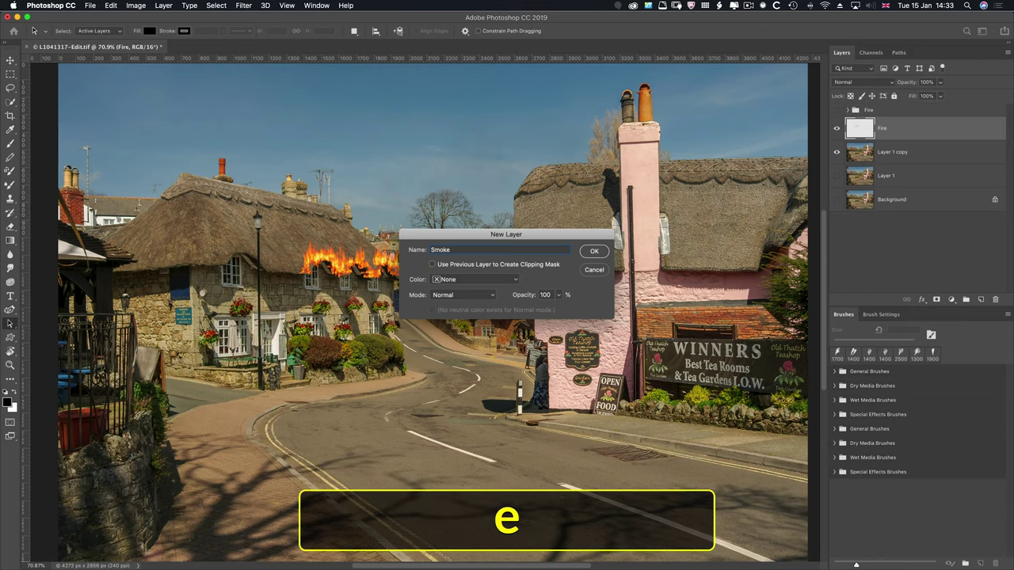
key(Return)
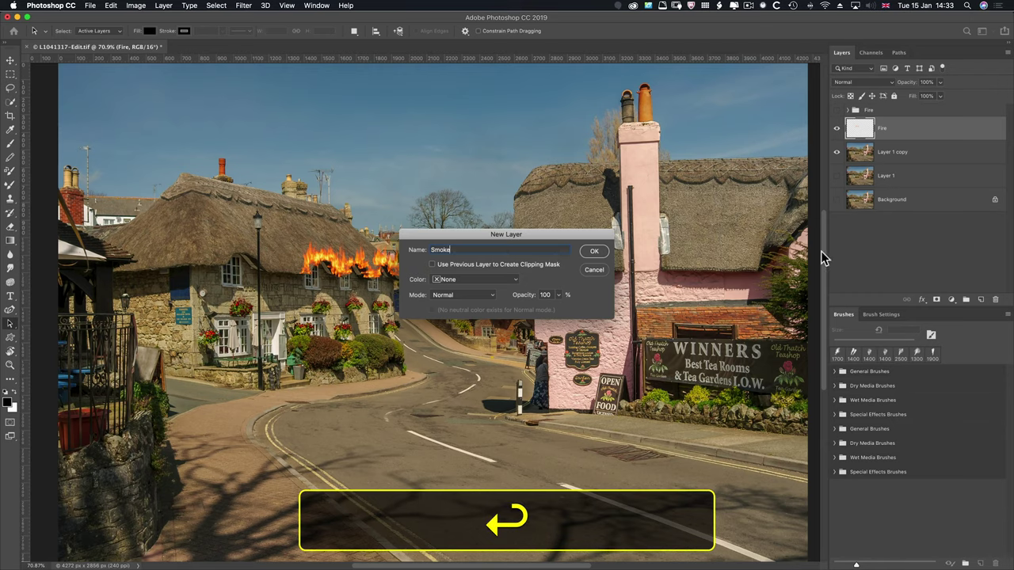
scroll(792, 269, down, 2)
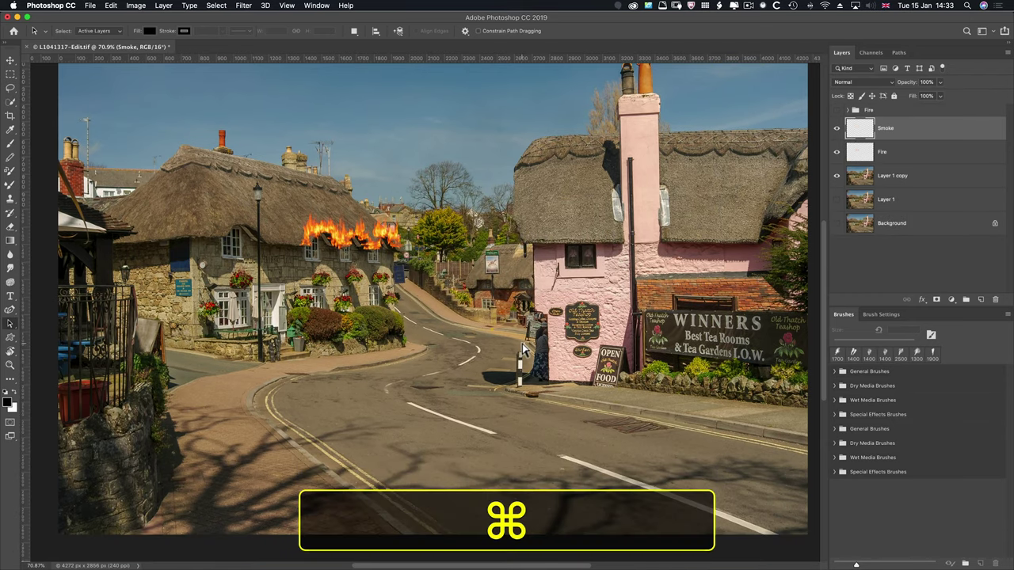
Switch to Chrome, search Google for "smoke brush photoshop" in a new tab, and open Brusheezy's smoke brushes page.
key(super+Tab)
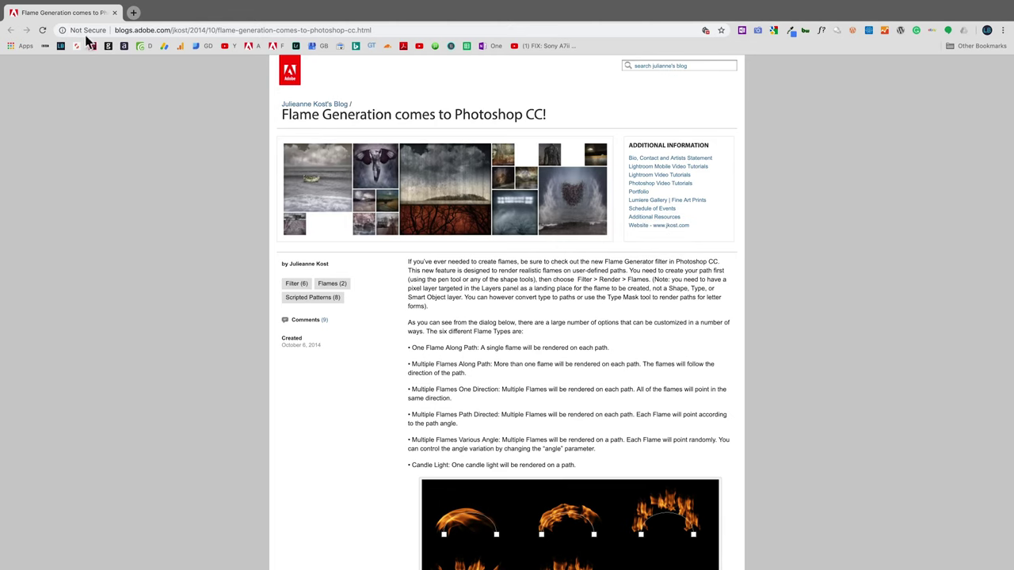
click(133, 13)
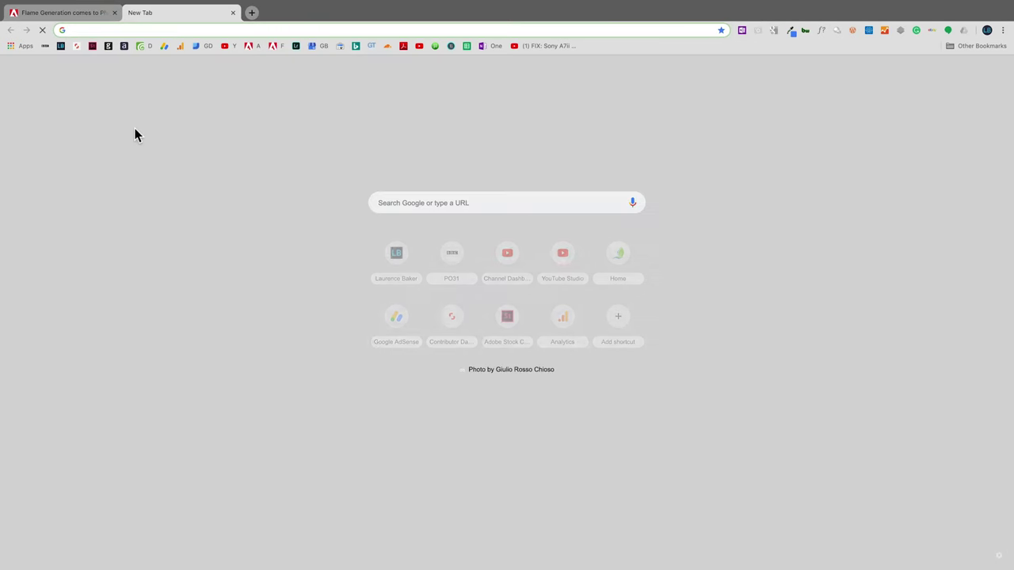
text(smoke)
key(Return)
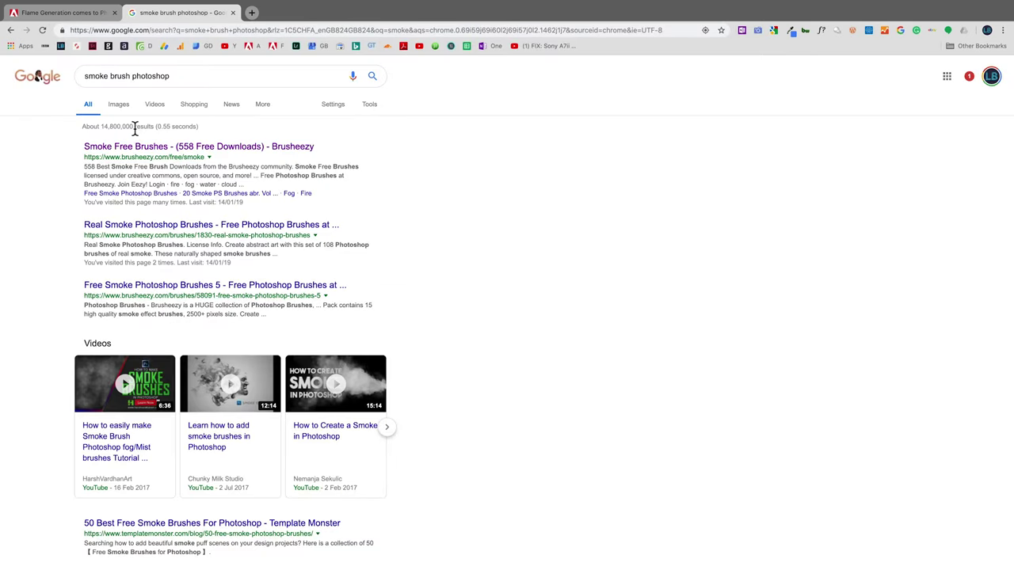
click(149, 151)
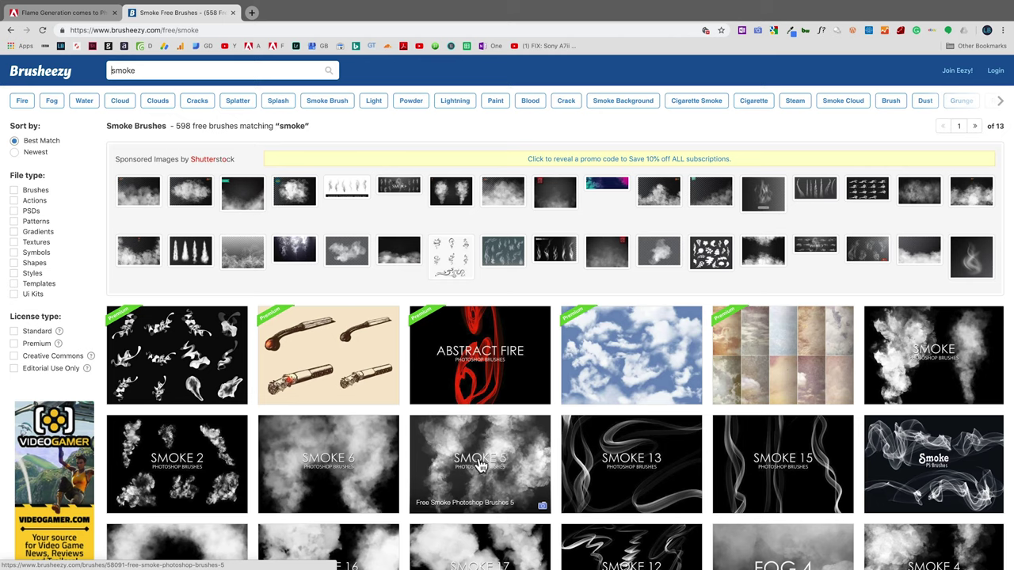
Download the Free Smoke Photoshop Brushes 6 pack from Brusheezy without creating an account, and dismiss the Archive Utility error.
click(354, 462)
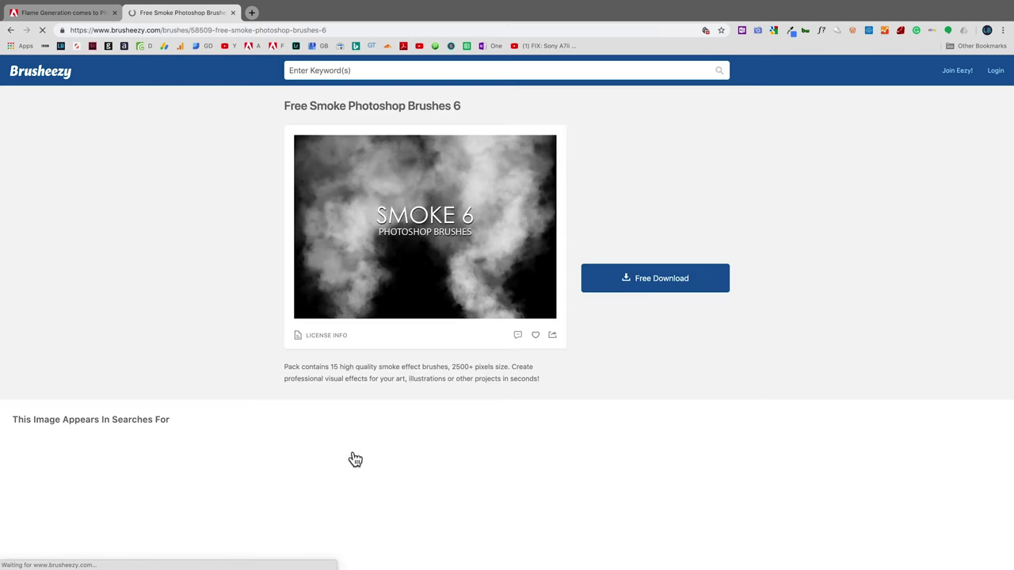
click(631, 282)
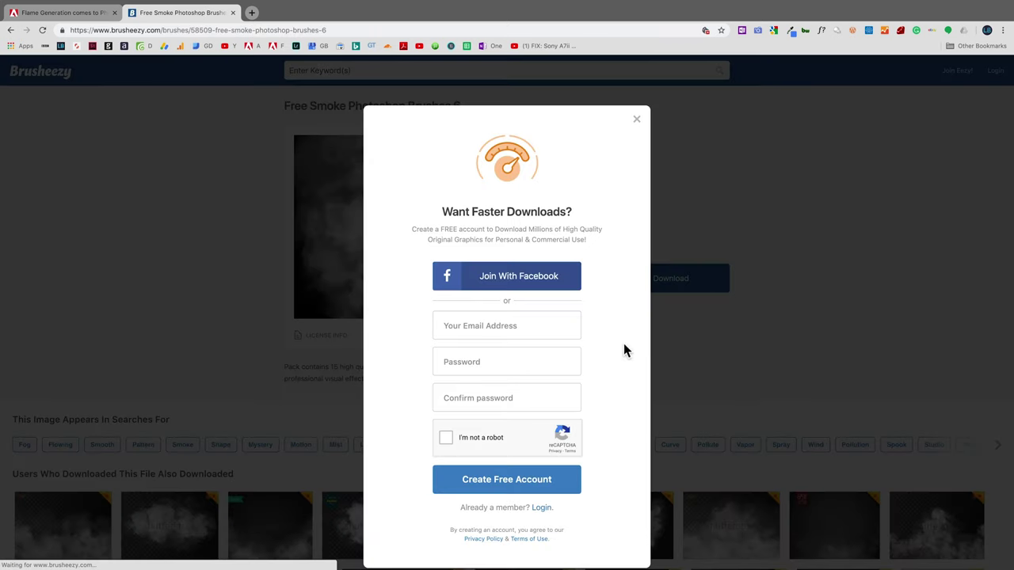
click(636, 119)
click(658, 277)
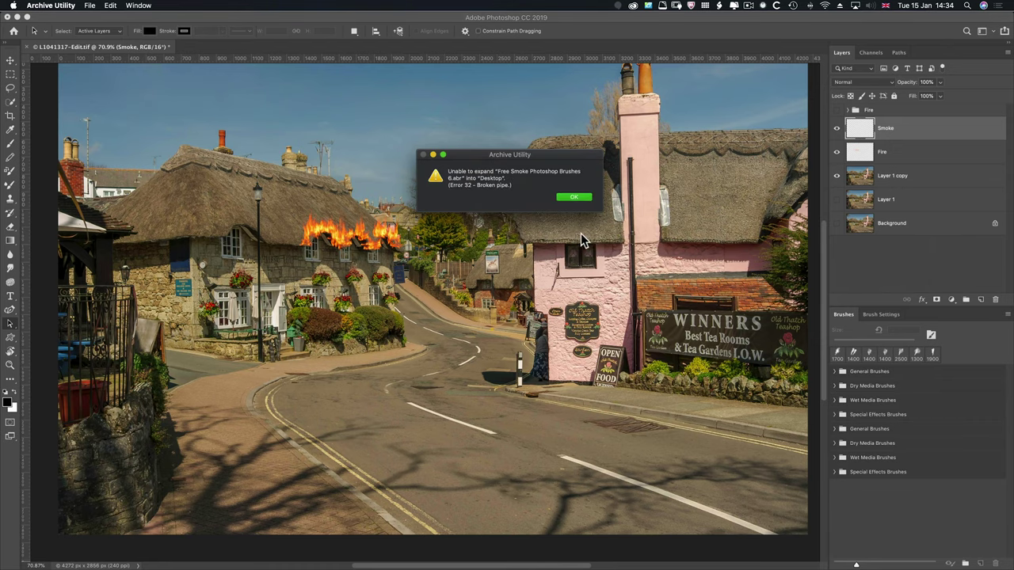
click(569, 199)
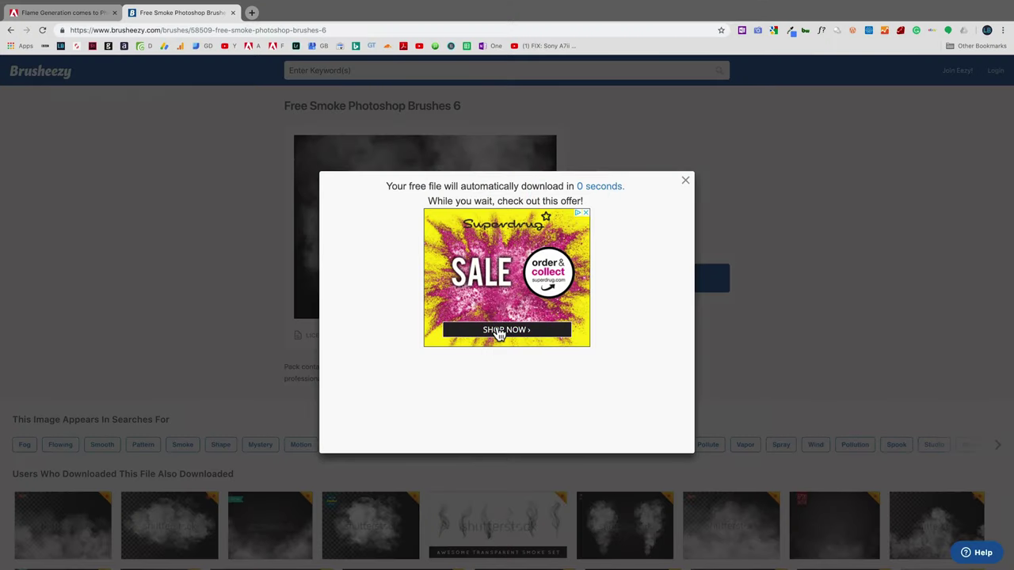
Switch to Finder and load Free Smoke Photoshop Brushes 6.abr from the Desktop into Photoshop.
key(super+Tab)
key(super+Tab)
key(super+Tab)
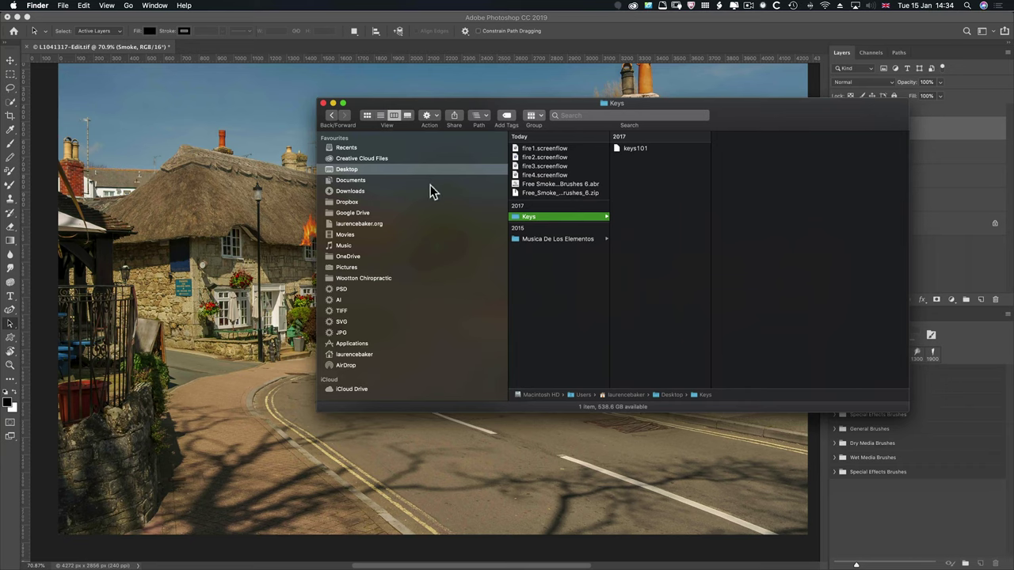
click(540, 184)
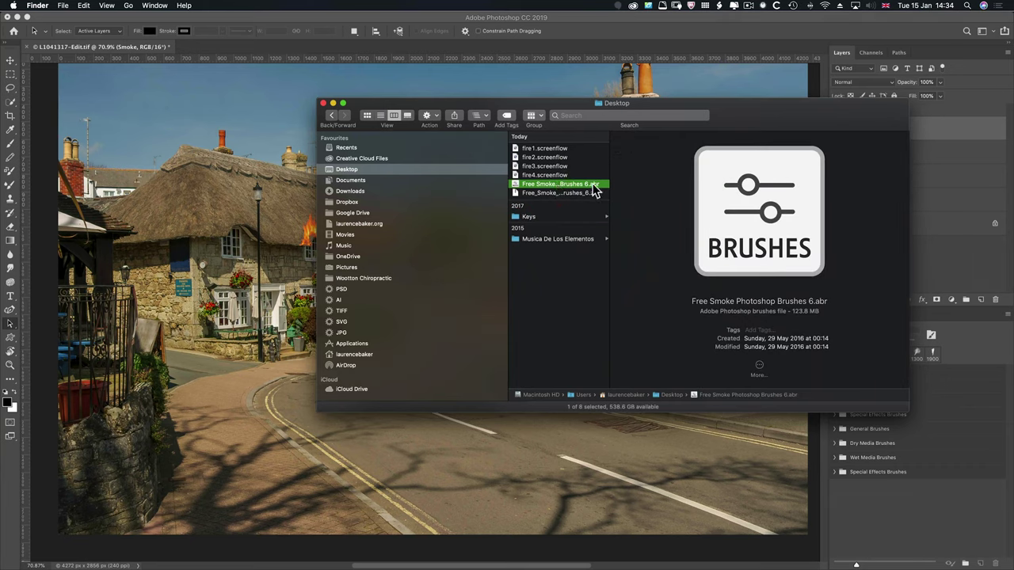
double_click(539, 185)
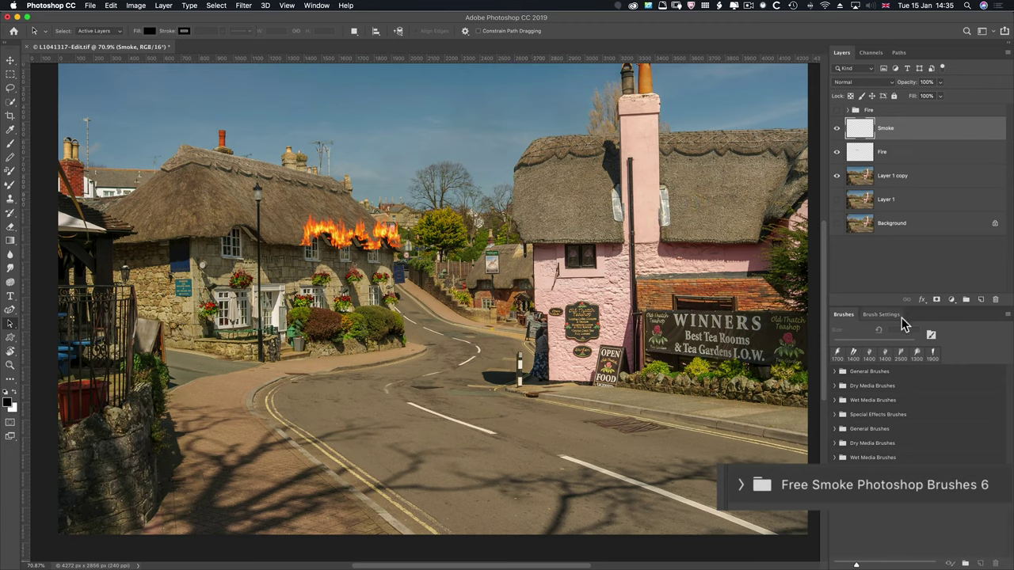
With the Brush tool, choose the 4230 px brush from Free Smoke Photoshop Brushes 6 and resize it to 1400 px.
key(b)
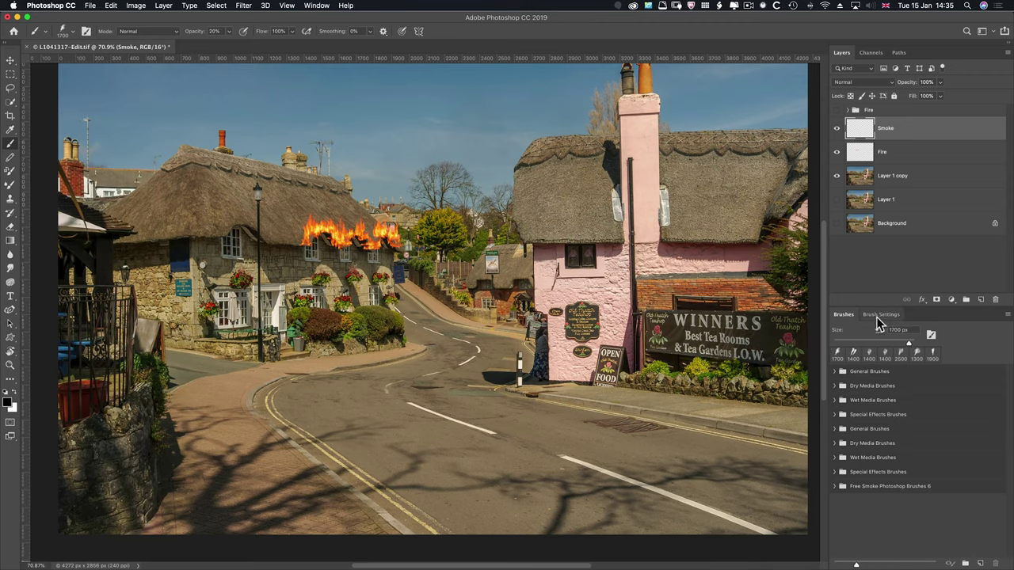
click(846, 489)
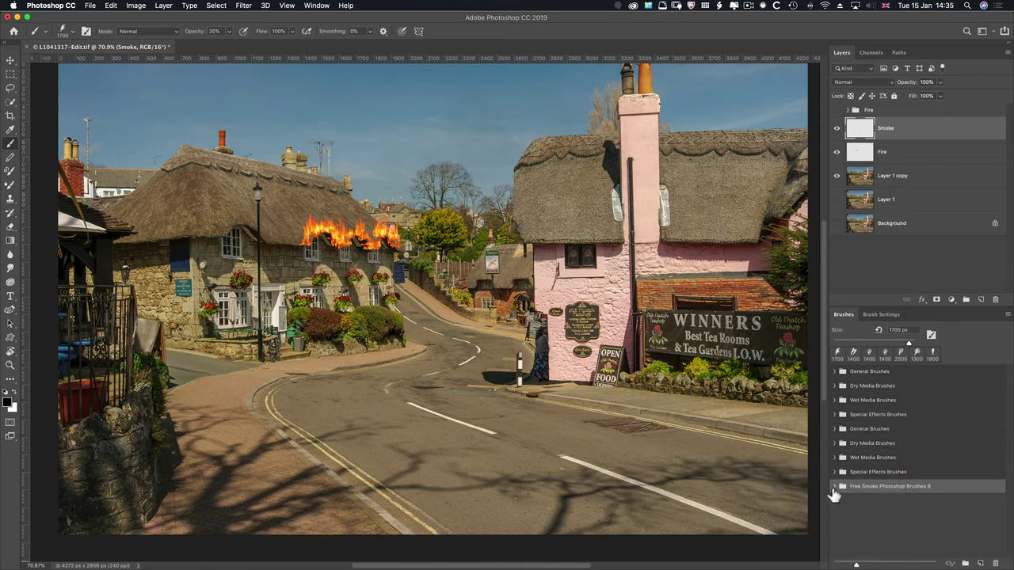
click(834, 487)
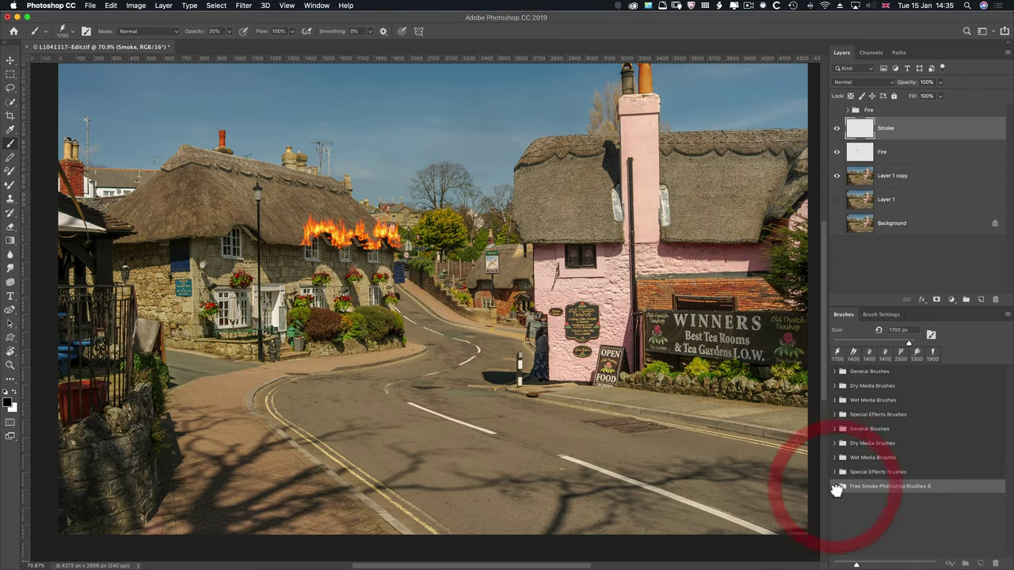
scroll(891, 504, down, 1)
click(882, 490)
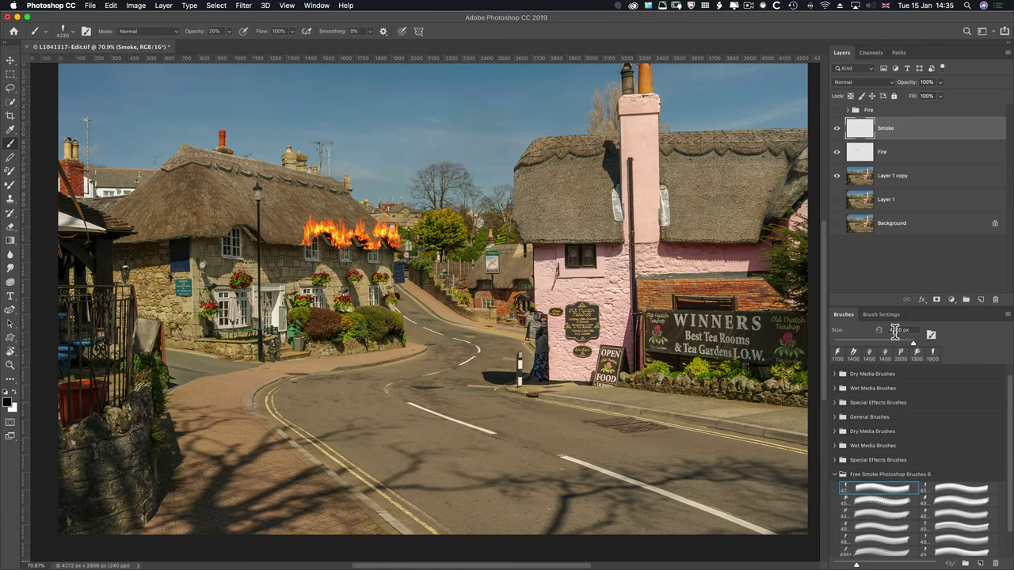
click(907, 343)
key(bracketright)
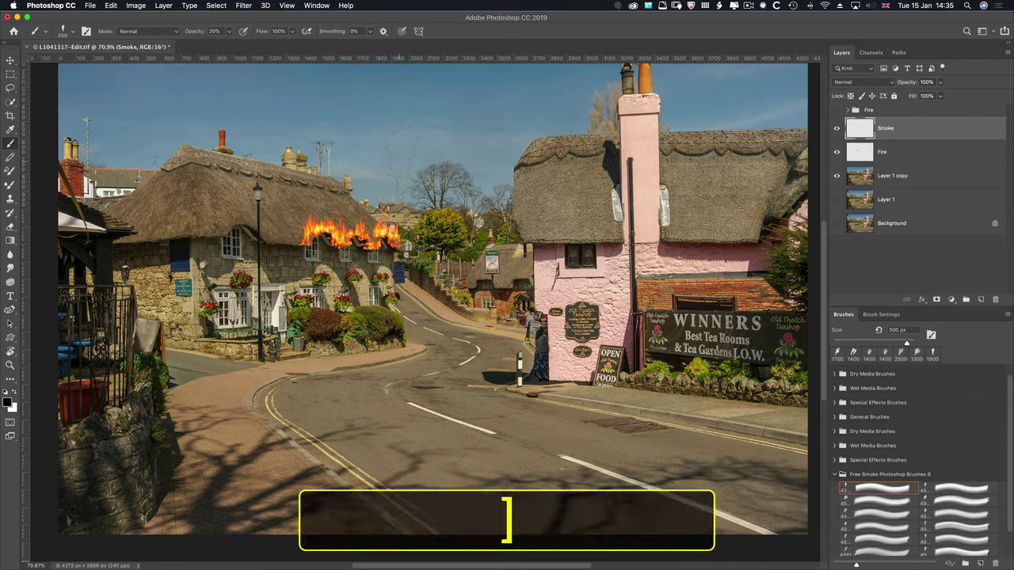
key(bracketright)
key(bracketright)
key(bracketright)
key(bracketright)
key(bracketright)
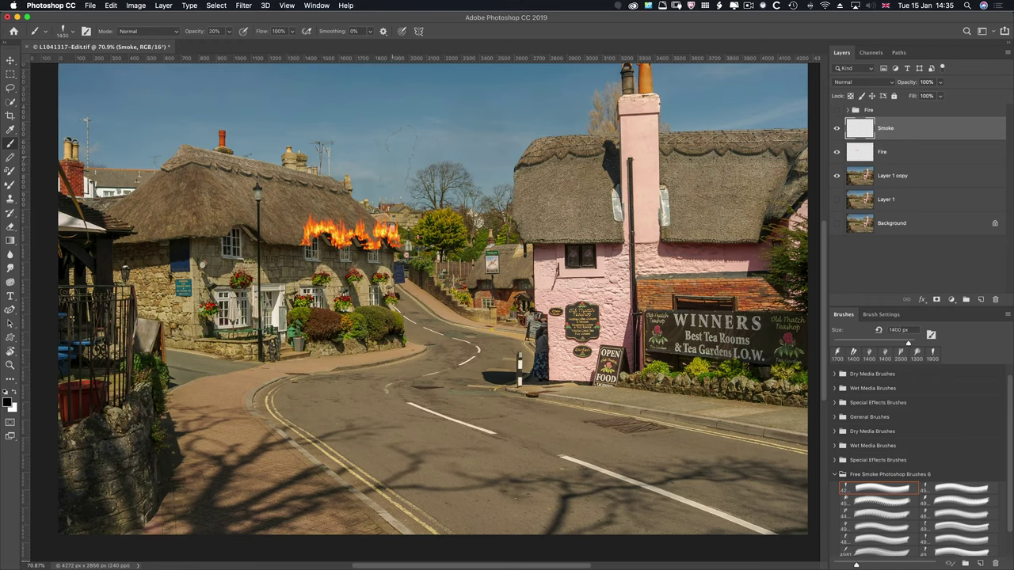
Using default black at 100% opacity and flow, stamp a smoke column rising from the right end of the flames on the Smoke layer.
key(d)
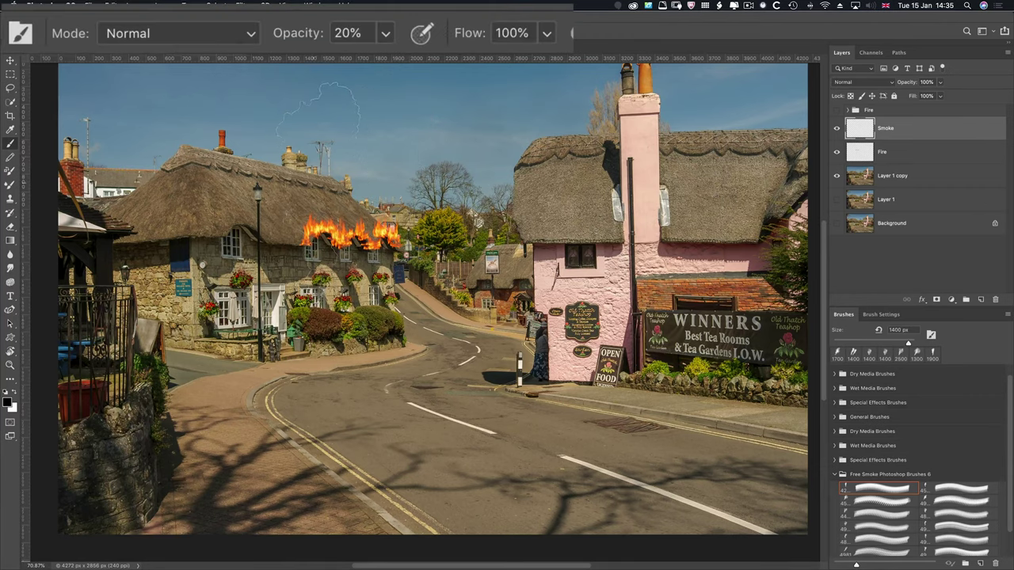
key(0)
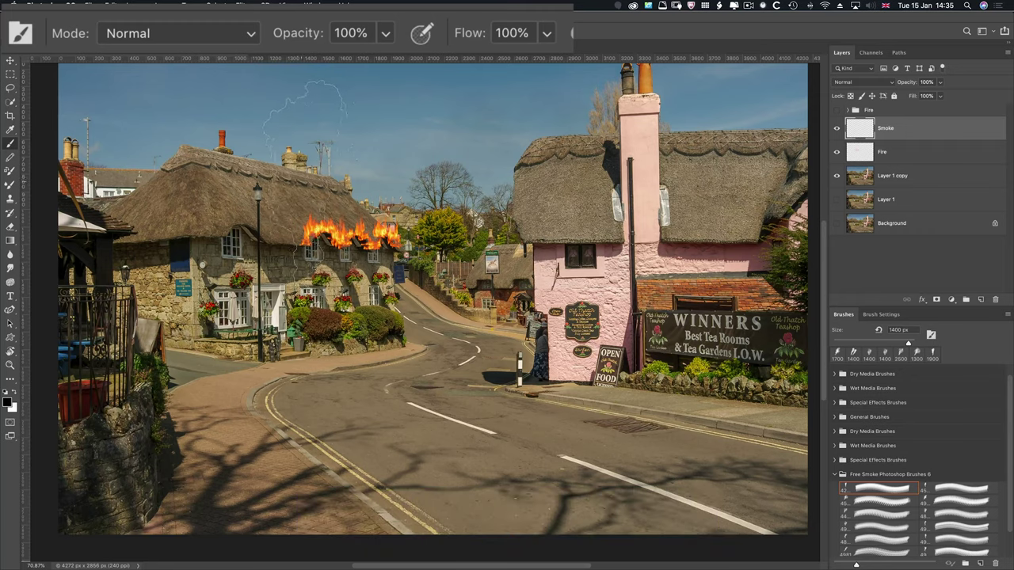
key(7)
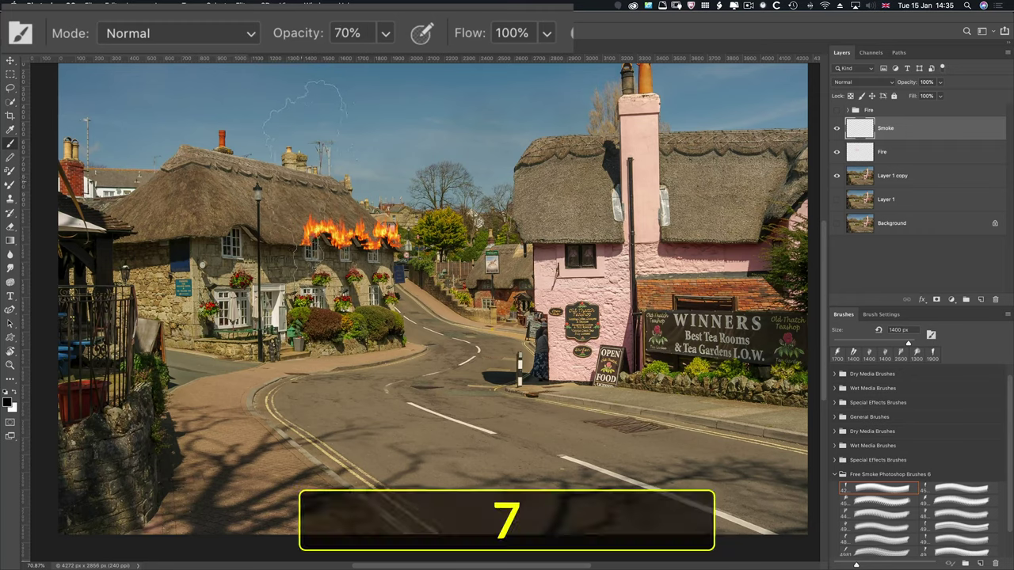
key(shift)
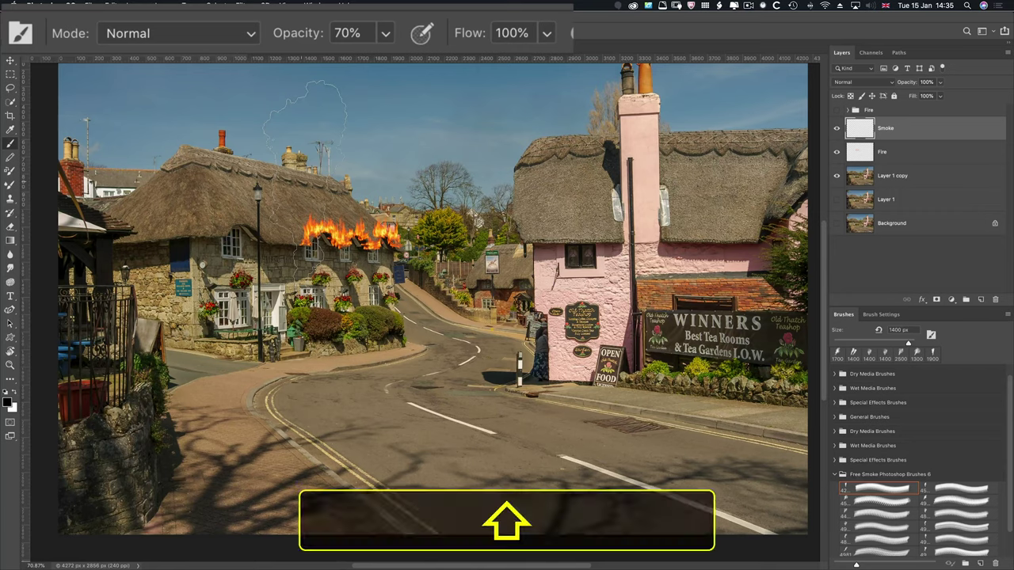
key(shift+5)
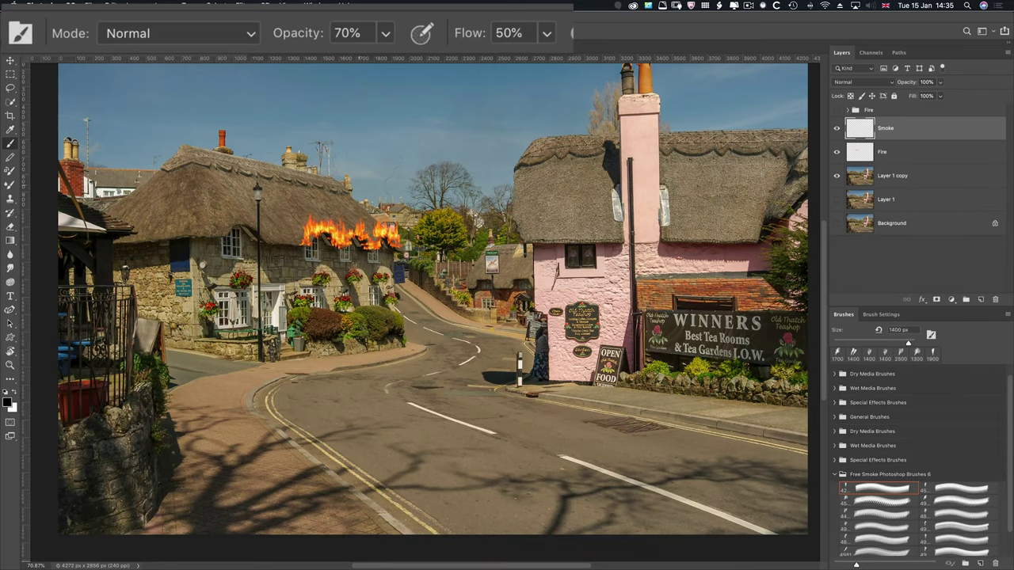
key(shift+0)
key(0)
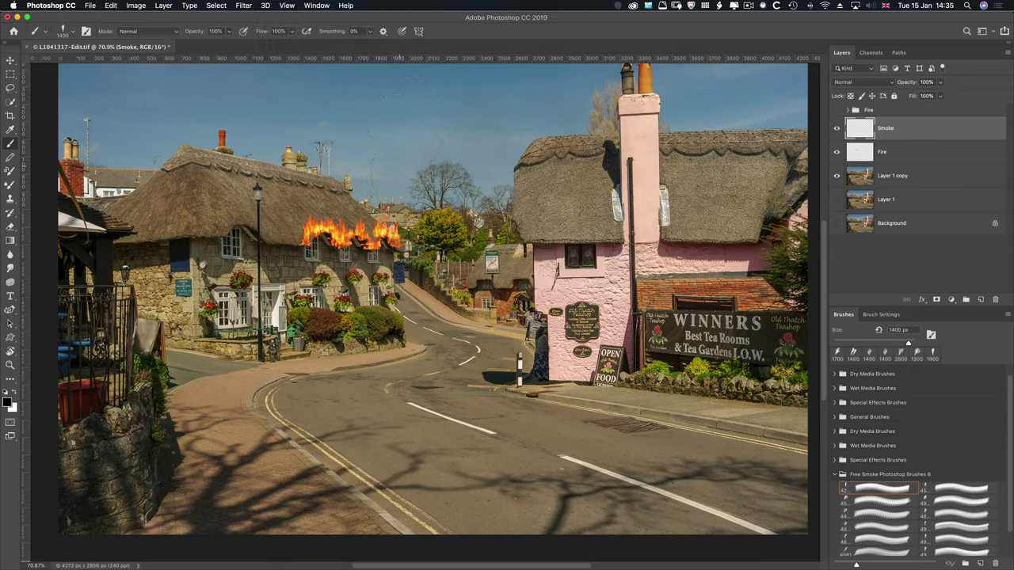
click(396, 146)
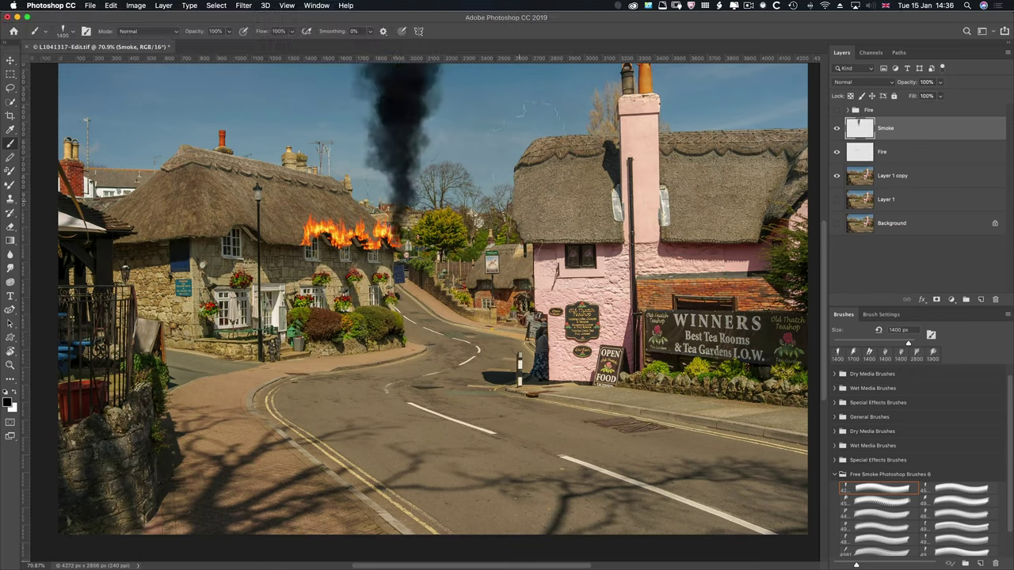
Stamp black smoke to the right of the first column using the 4587 px smoke brush resized to 1500 px.
click(868, 501)
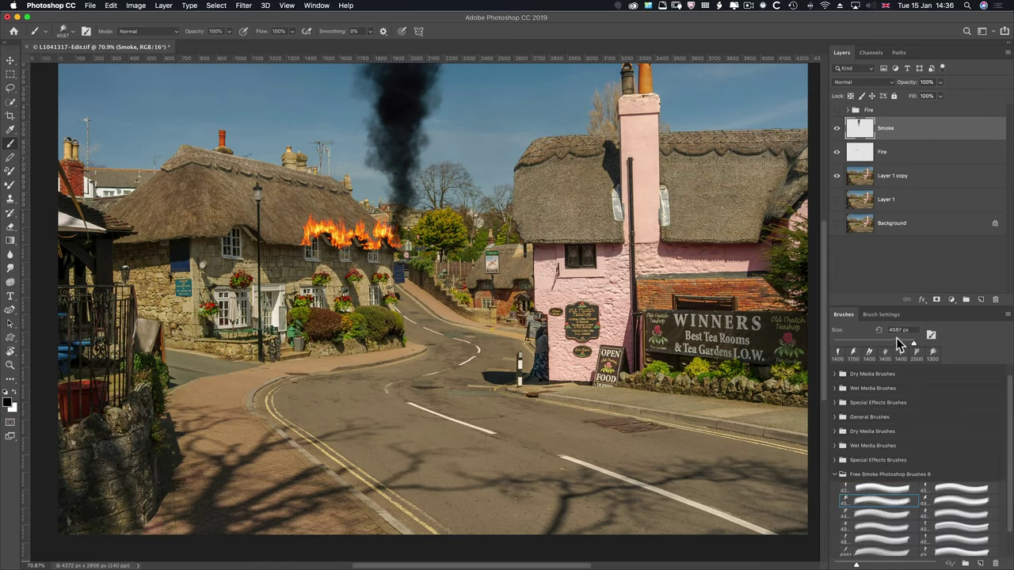
drag(908, 346, 903, 349)
key(bracketright)
key(bracketright)
key(bracketright)
key(bracketright)
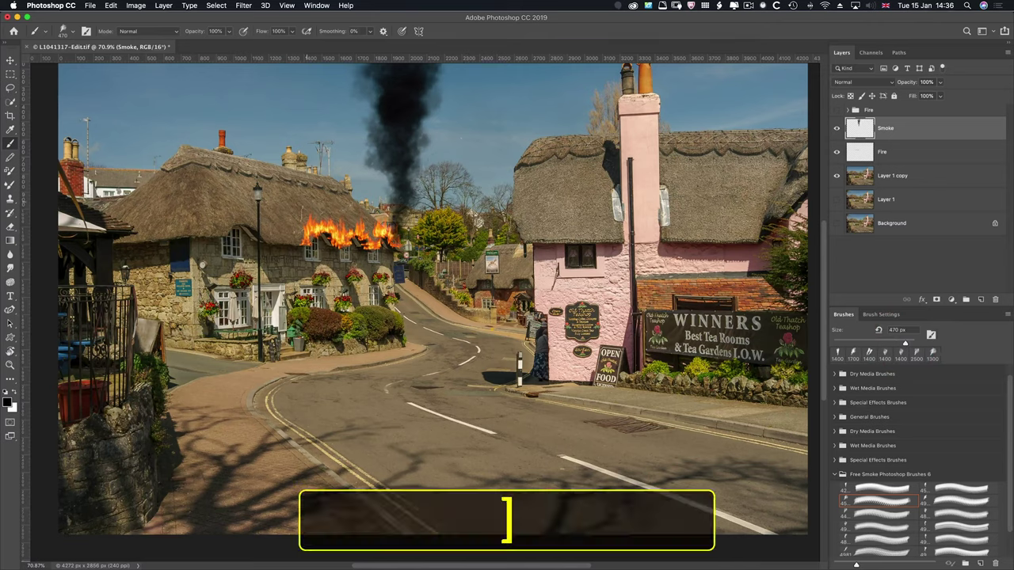
key(bracketright)
key(bracketright)
key(bracketright)
key(bracketright)
key(bracketright)
key(bracketright)
key(bracketright)
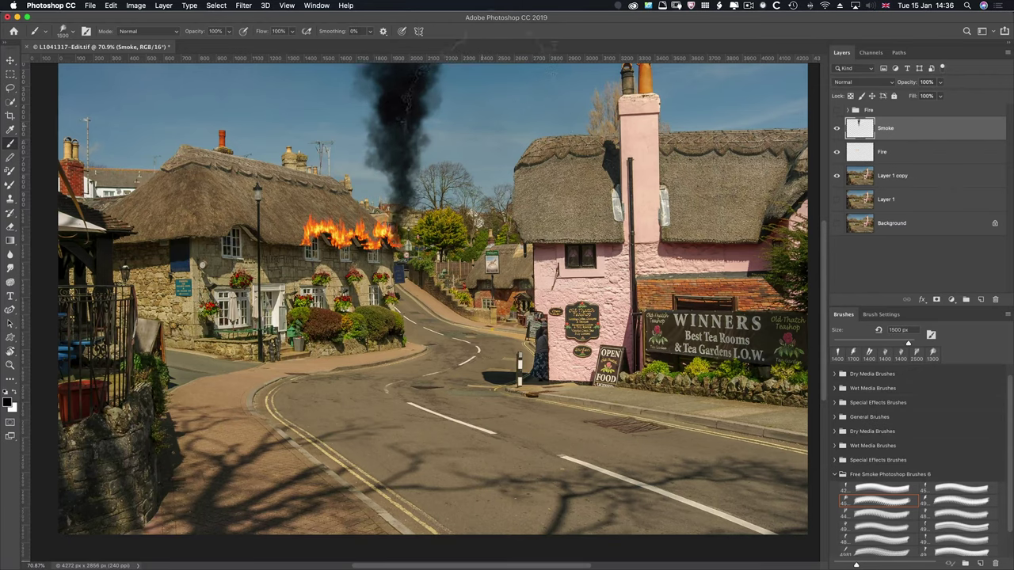
click(484, 155)
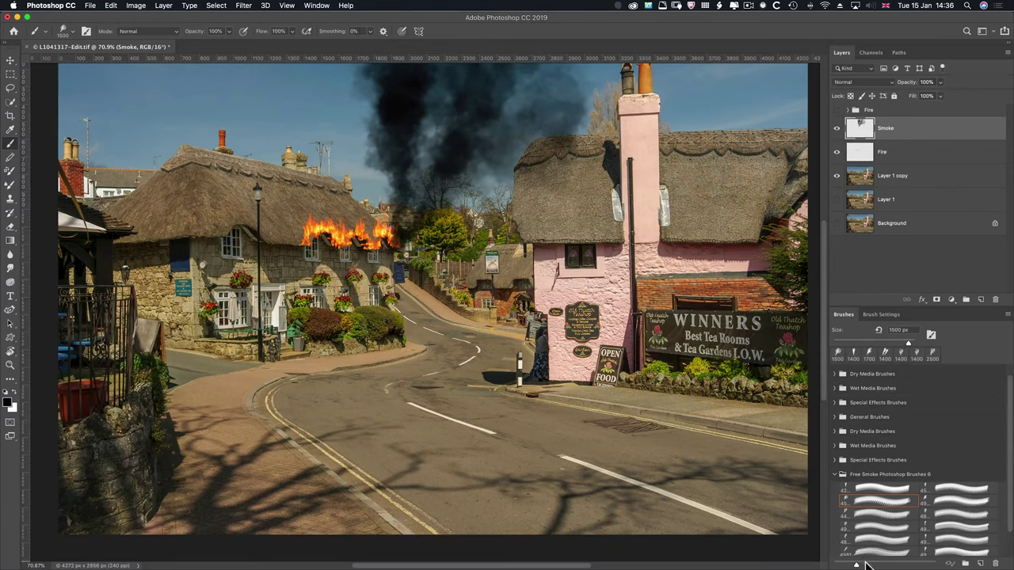
Stamp black smoke above the burning cottage, left of the column, using the 4458 px smoke brush resized to 1300 px with Flip X enabled.
click(864, 515)
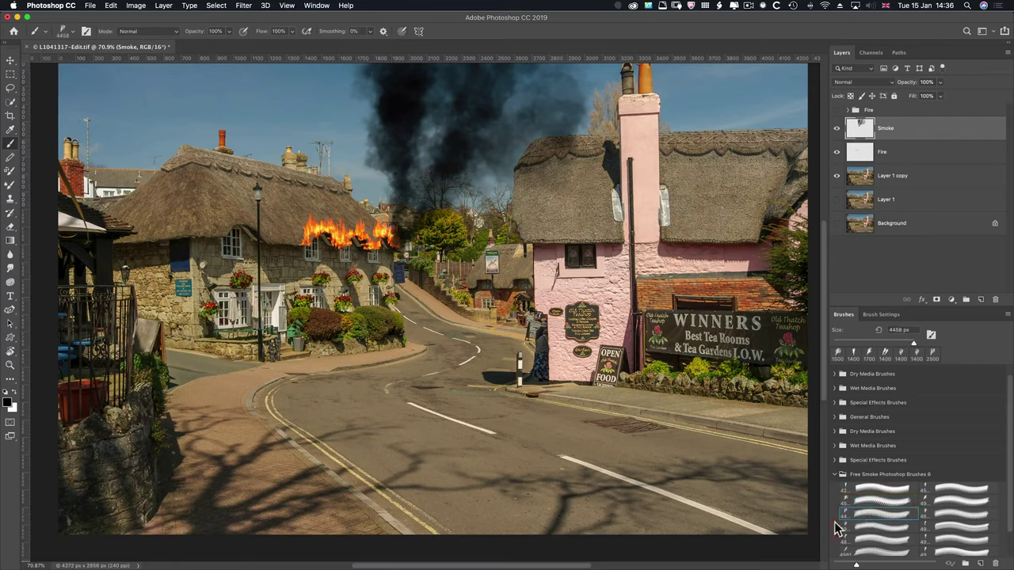
click(902, 343)
key(bracketright)
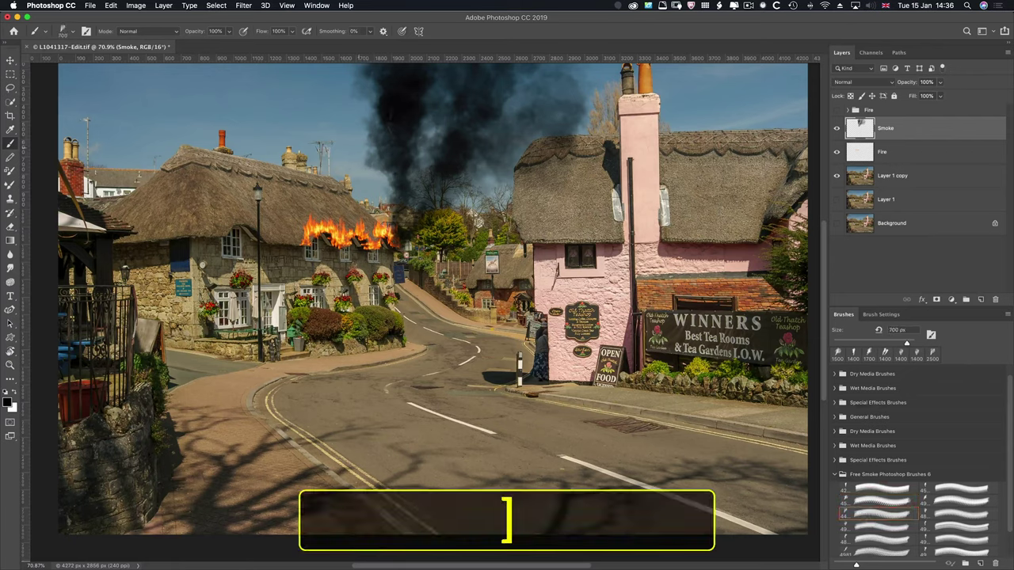
key(bracketright)
key(bracketright)
key(bracketright)
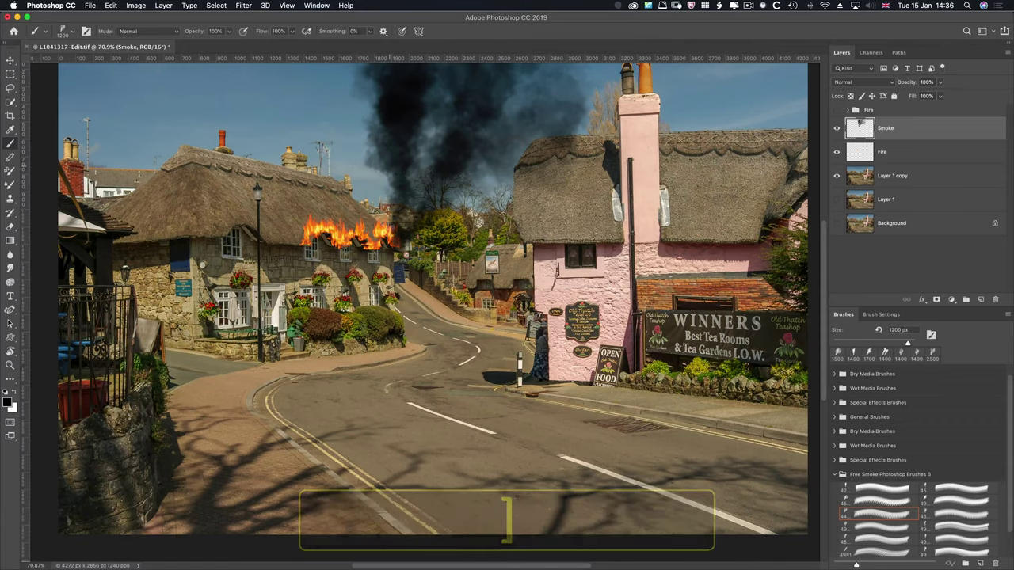
click(868, 315)
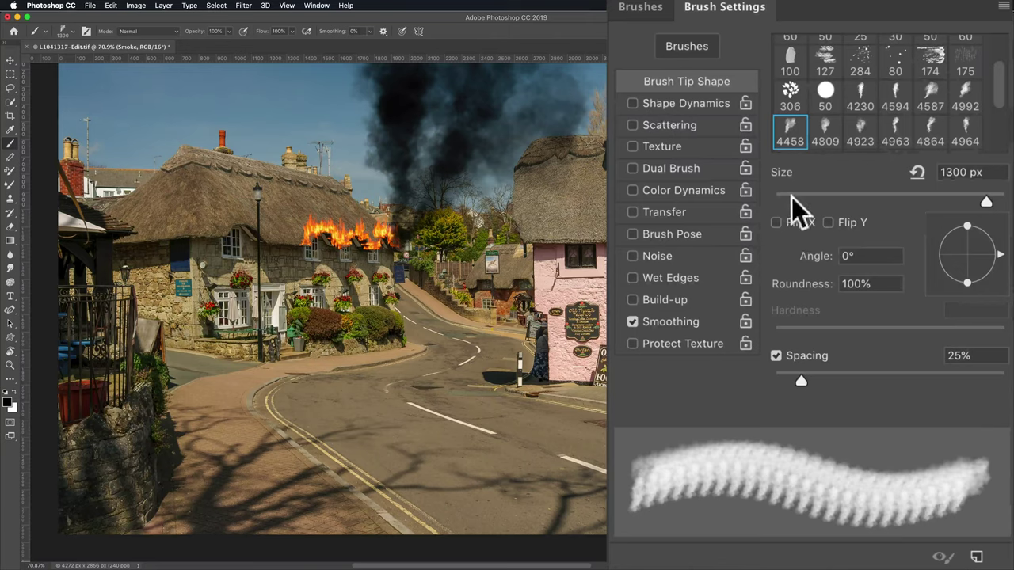
click(777, 223)
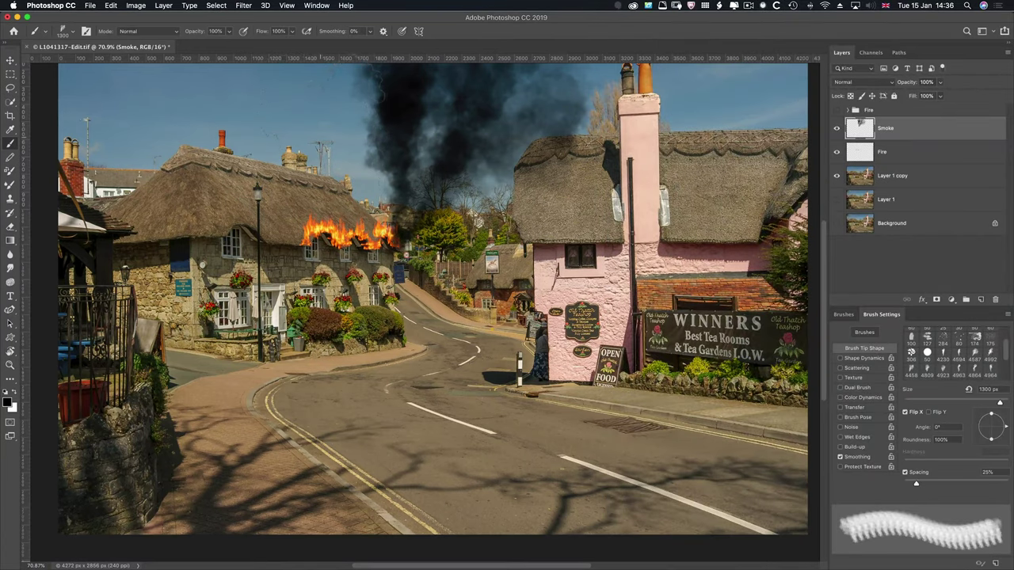
click(340, 135)
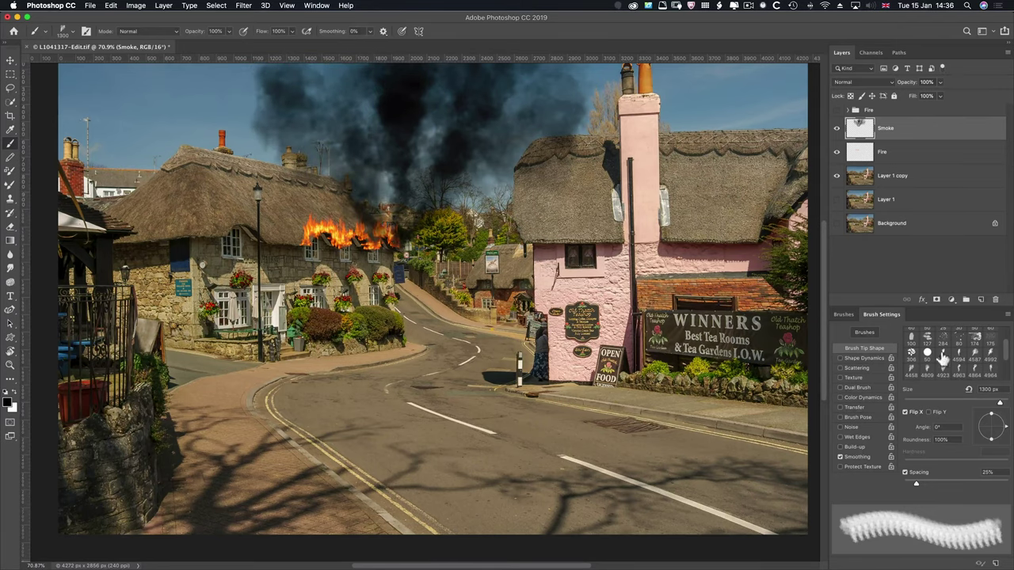
click(845, 314)
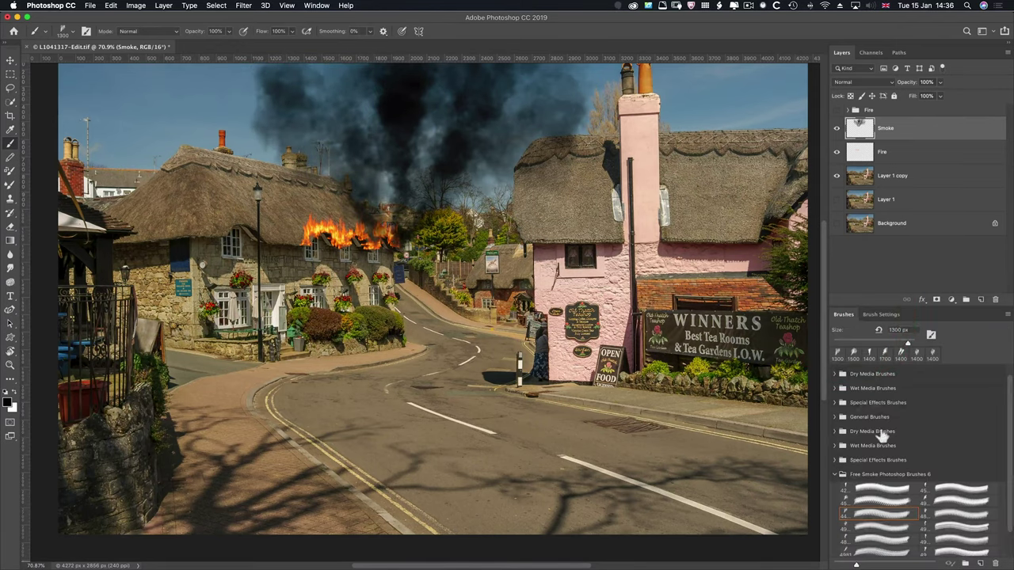
Stamp black smoke above the flames on the cottage roof using the 4923 px smoke brush resized to 1600 px.
click(907, 528)
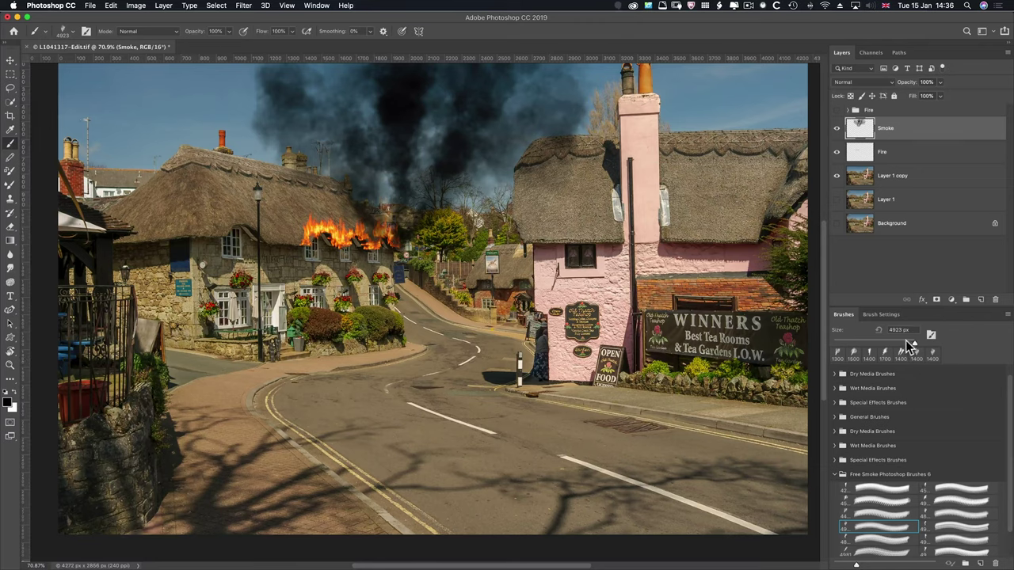
drag(909, 347, 906, 347)
key(bracketright)
key(bracketright)
key(bracketright)
key(bracketright)
key(bracketright)
key(bracketright)
key(bracketright)
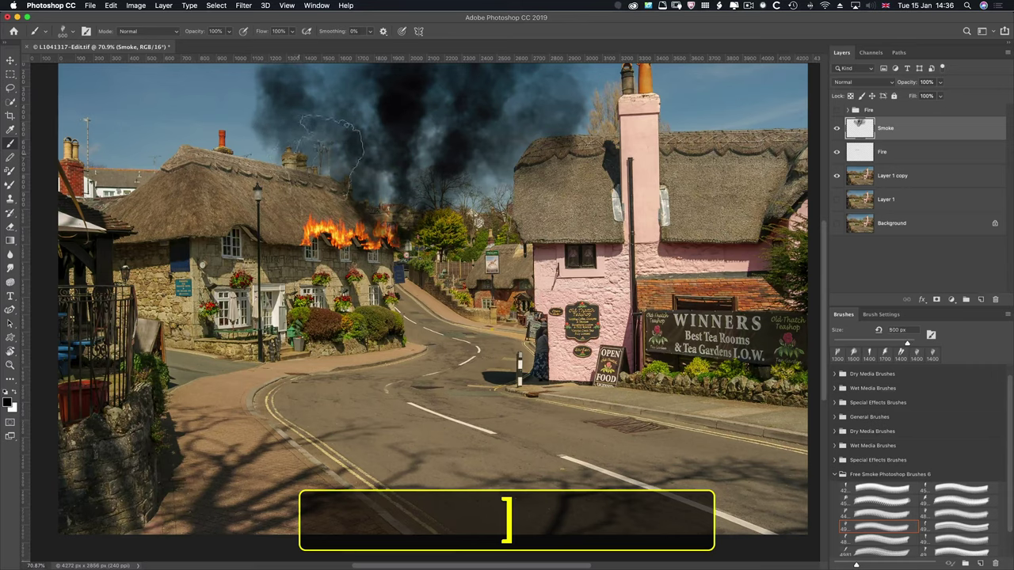
key(bracketright)
key(bracketright)
key(bracketright)
key(bracketright)
key(bracketright)
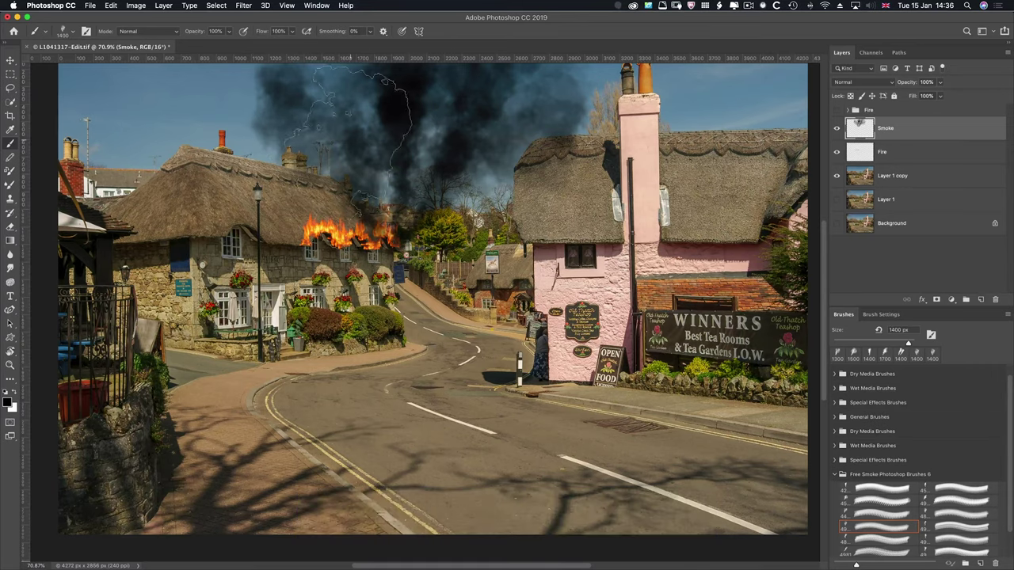
key(bracketright)
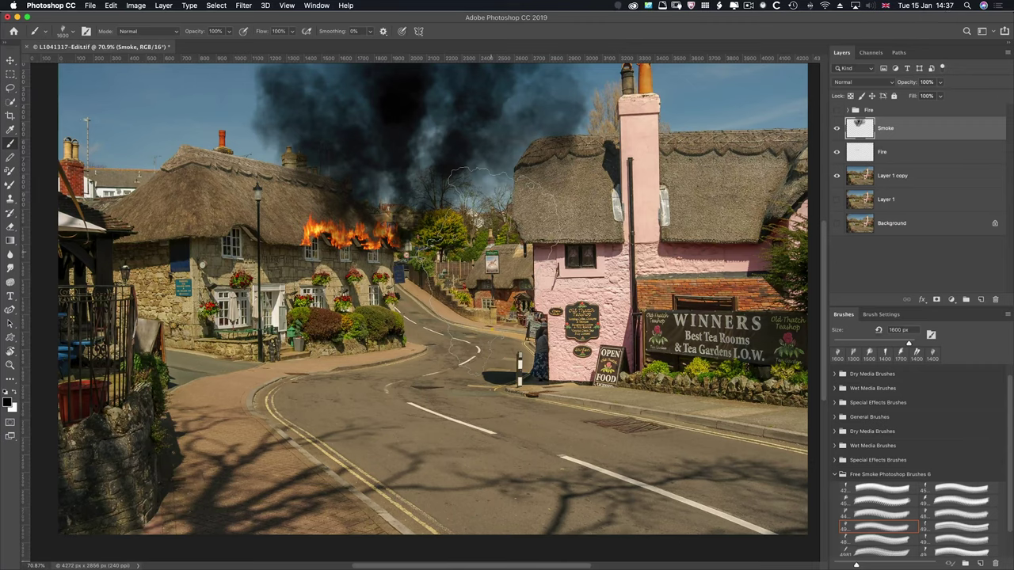
Stamp dense black smoke over the thatch directly above the flames using the 4864 px smoke brush resized to 1300 px.
click(885, 542)
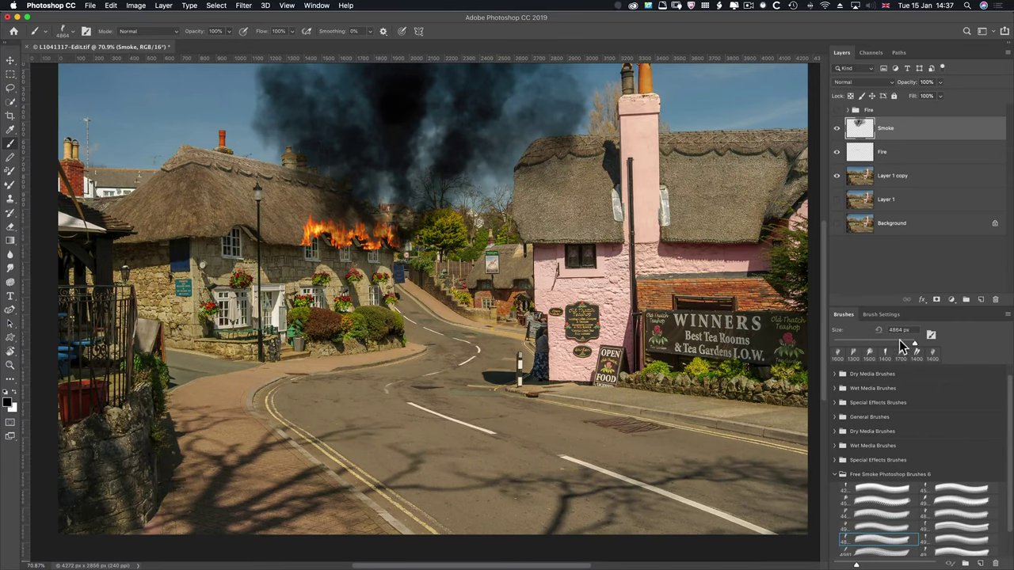
click(900, 342)
key(bracketright)
key(bracketright)
key(bracketright)
key(bracketright)
key(bracketright)
key(bracketright)
key(bracketright)
key(bracketright)
key(bracketright)
key(bracketright)
key(bracketright)
key(bracketright)
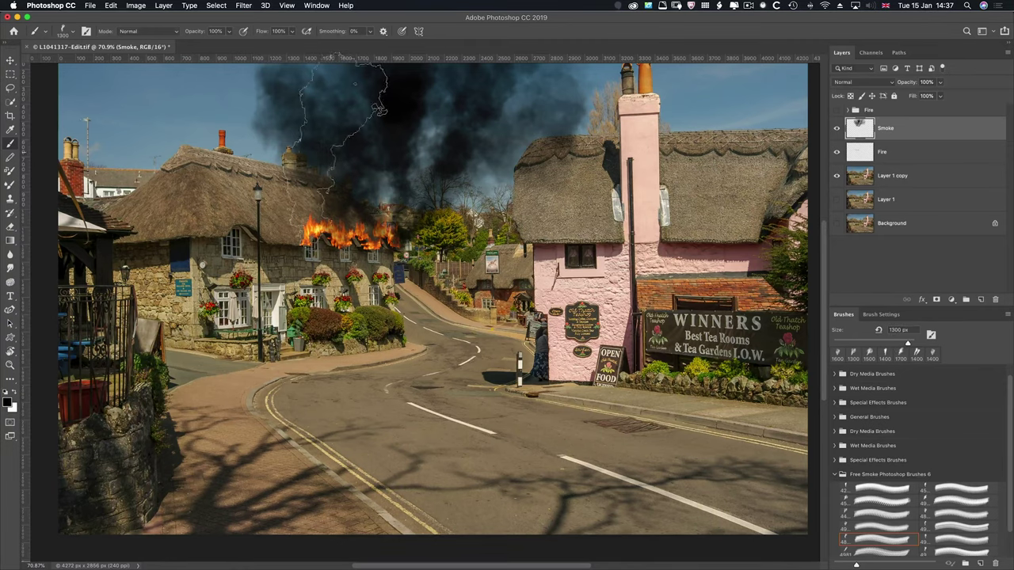
key(bracketright)
click(342, 141)
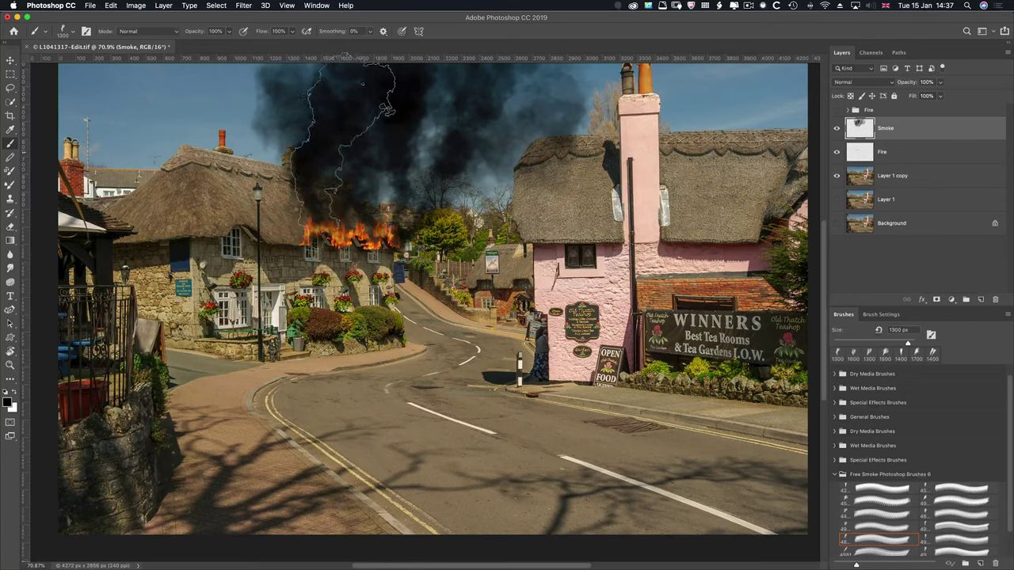
click(349, 143)
Reduce the same smoke brush to about 125 px and dab small wisps of smoke over the flames.
key(bracketleft)
key(bracketleft)
key(bracketleft)
key(bracketleft)
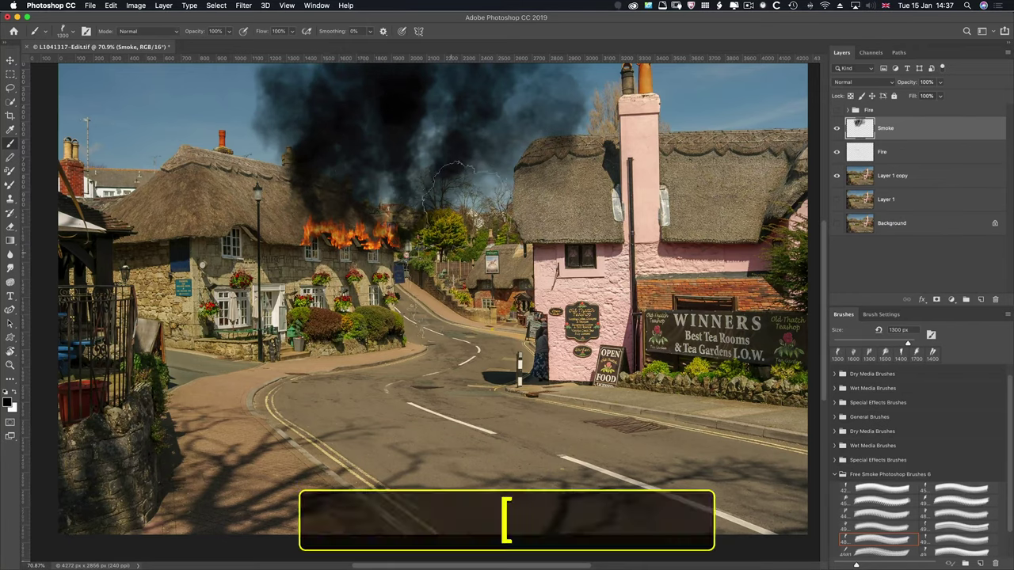
key(bracketleft)
key(bracketleft)
key(bracketleft)
key(bracketleft)
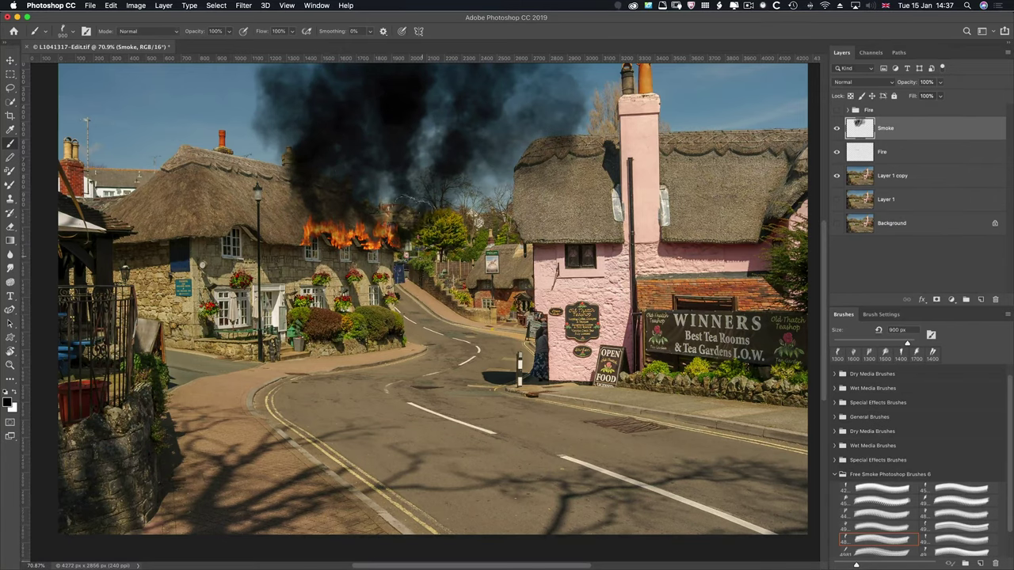
key(bracketleft)
key(bracketleft)
key(bracketleft)
key(bracketleft)
key(bracketleft)
key(bracketleft)
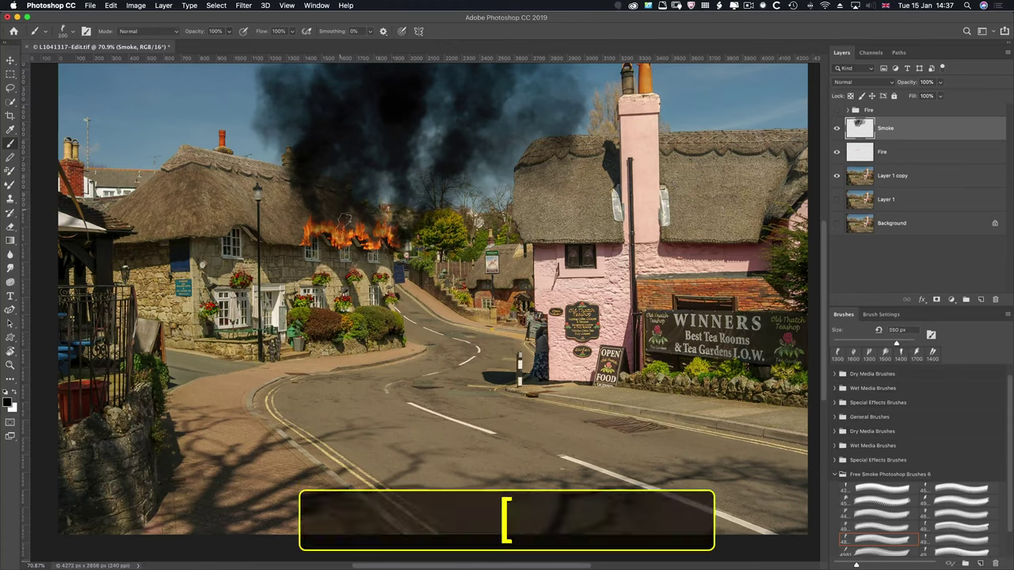
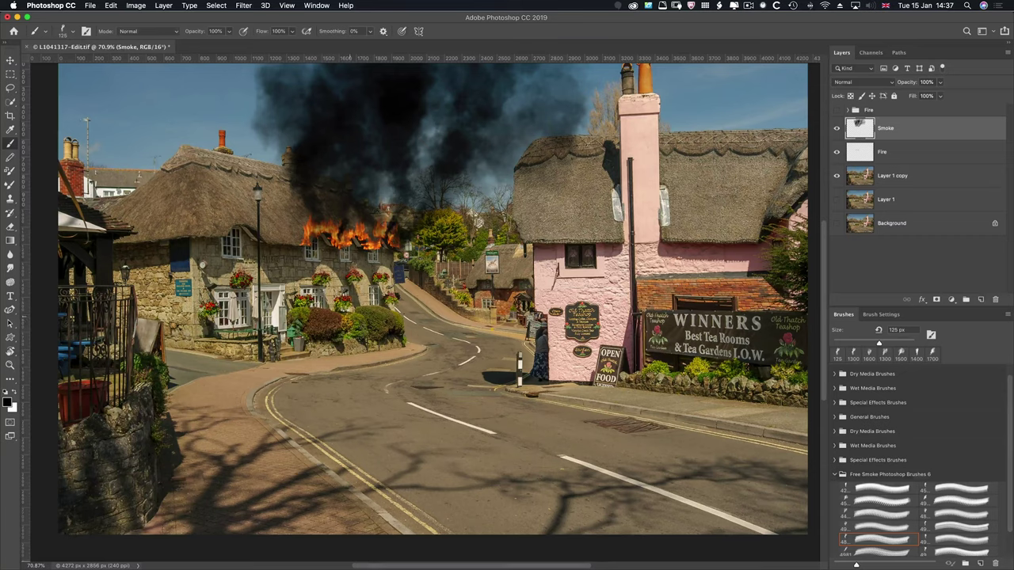
Choose the 4562 px smoke brush, reduce it to 397 px and rotate its tip to -43°.
scroll(923, 533, down, 2)
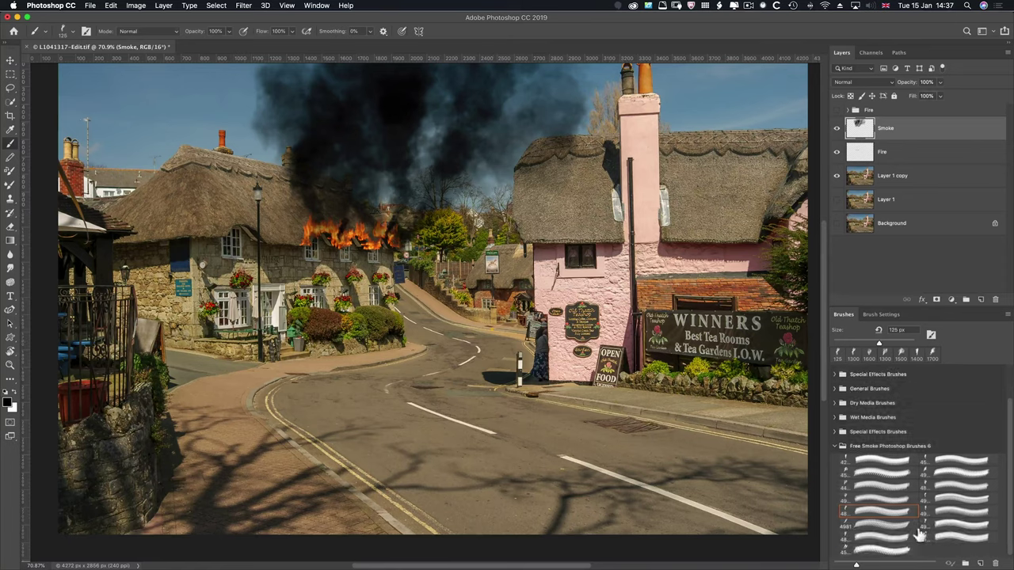
click(885, 549)
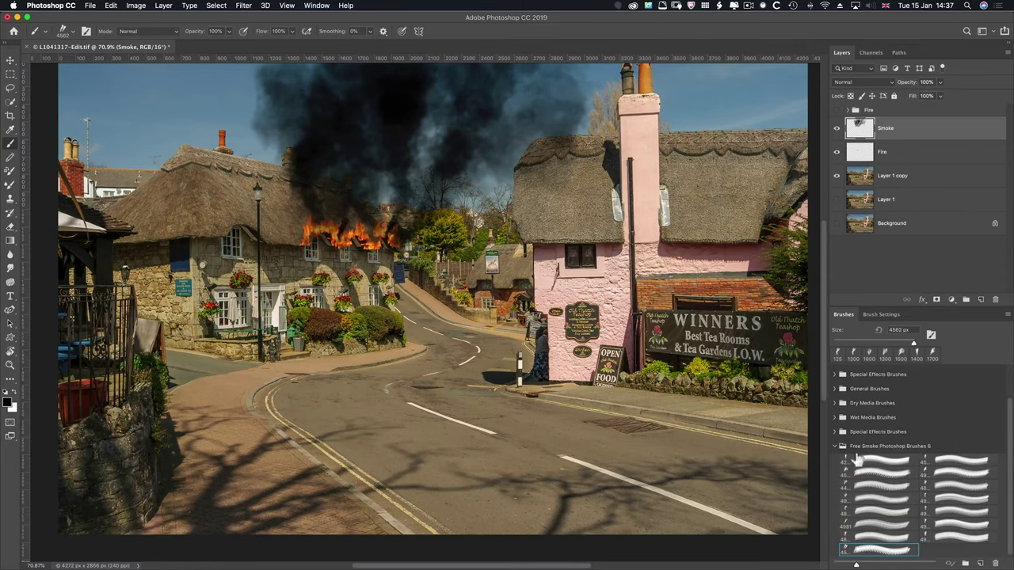
click(902, 342)
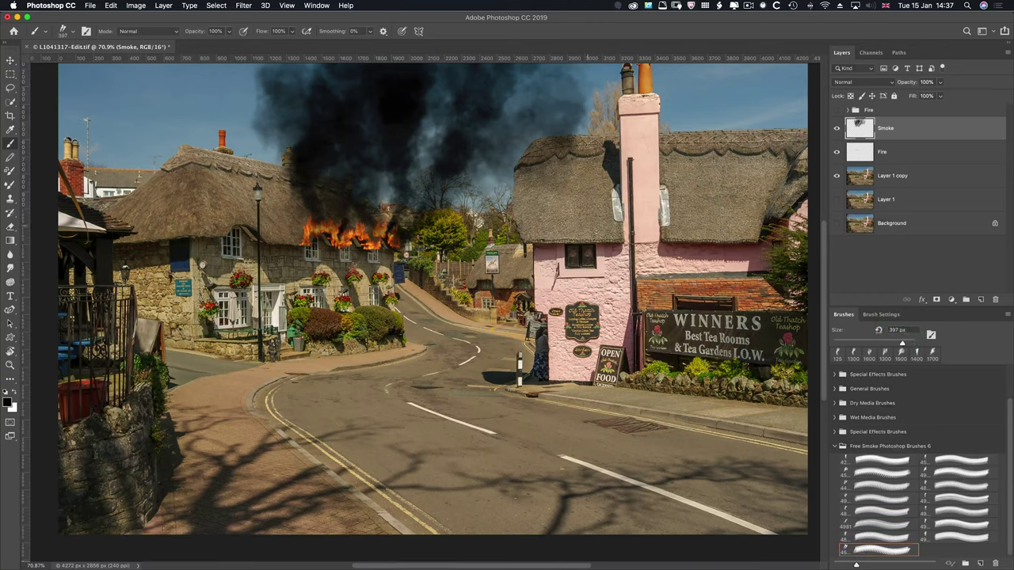
click(884, 315)
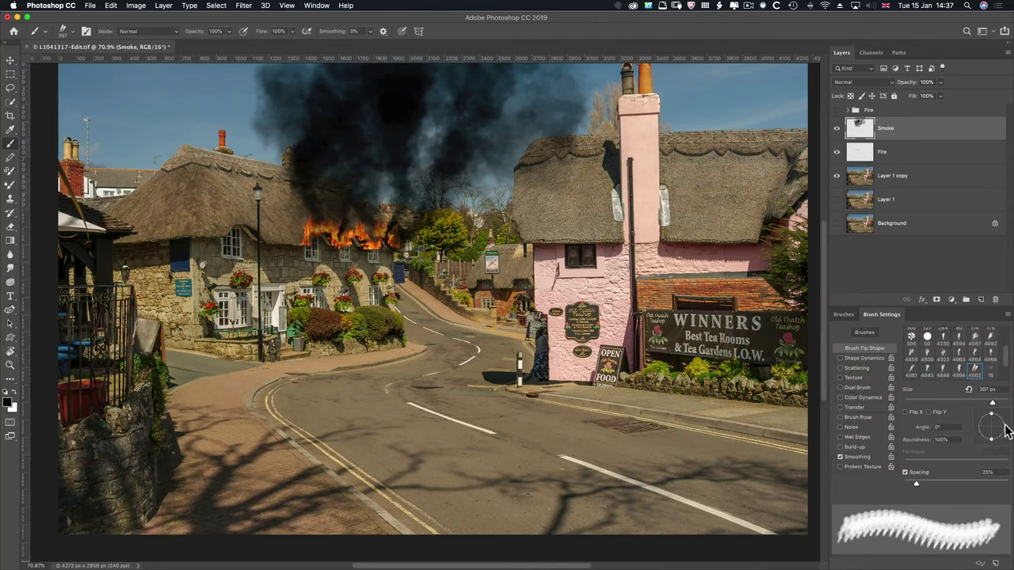
drag(1005, 425, 1003, 446)
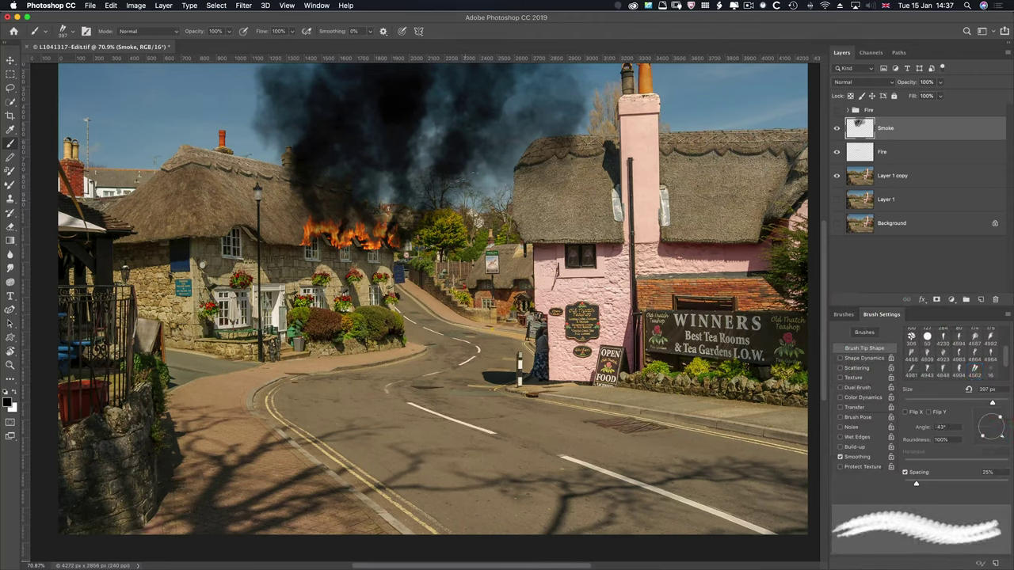
Enlarge the rotated brush to 1100 px and stamp drifting black smoke between the burning cottage and the pink teashop.
key(bracketright)
key(bracketright)
key(bracketright)
key(bracketright)
key(bracketright)
key(bracketright)
key(bracketright)
key(bracketright)
key(bracketright)
key(bracketright)
key(bracketright)
key(bracketright)
key(bracketright)
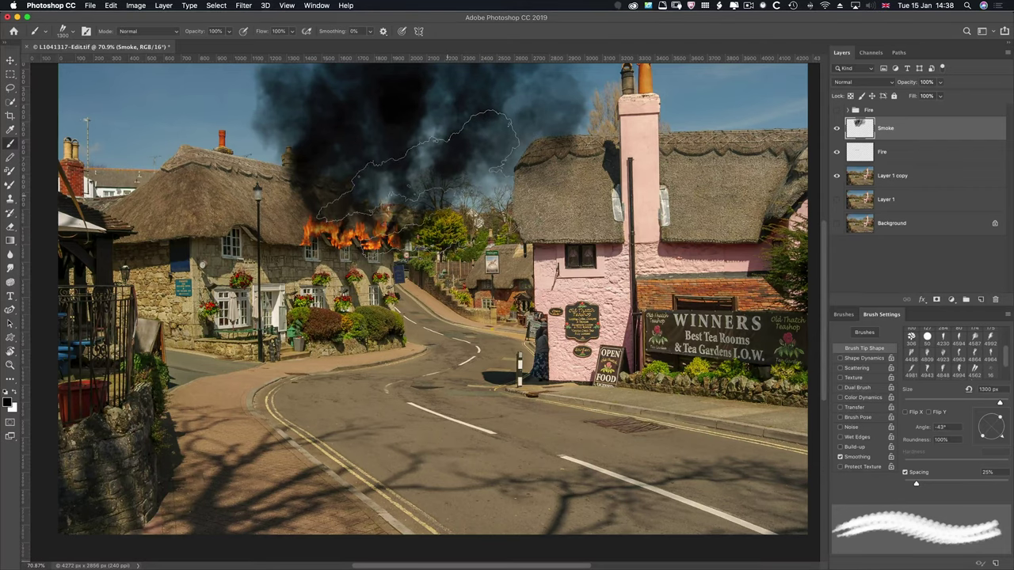
key(bracketleft)
key(bracketleft)
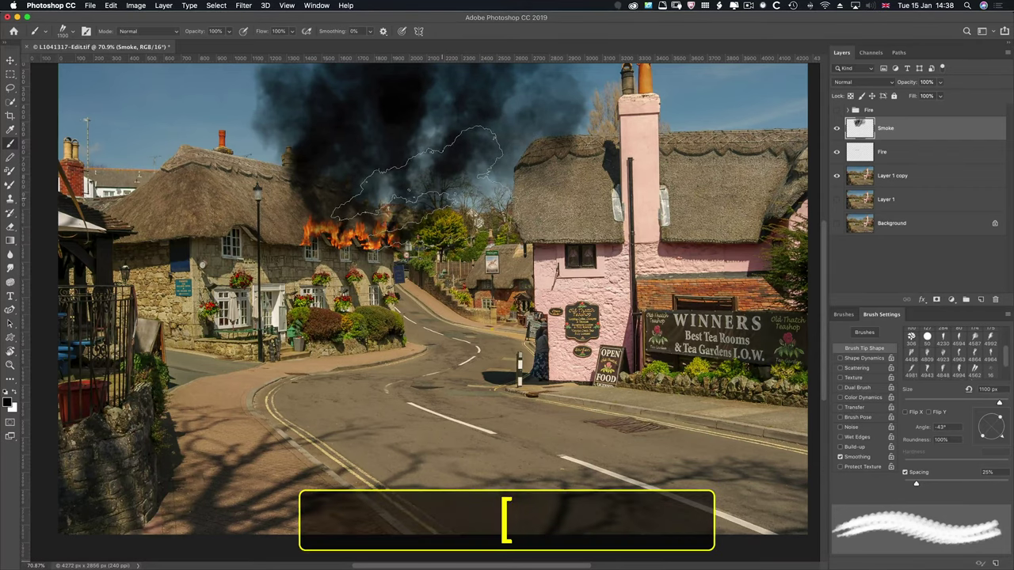
drag(417, 183, 419, 185)
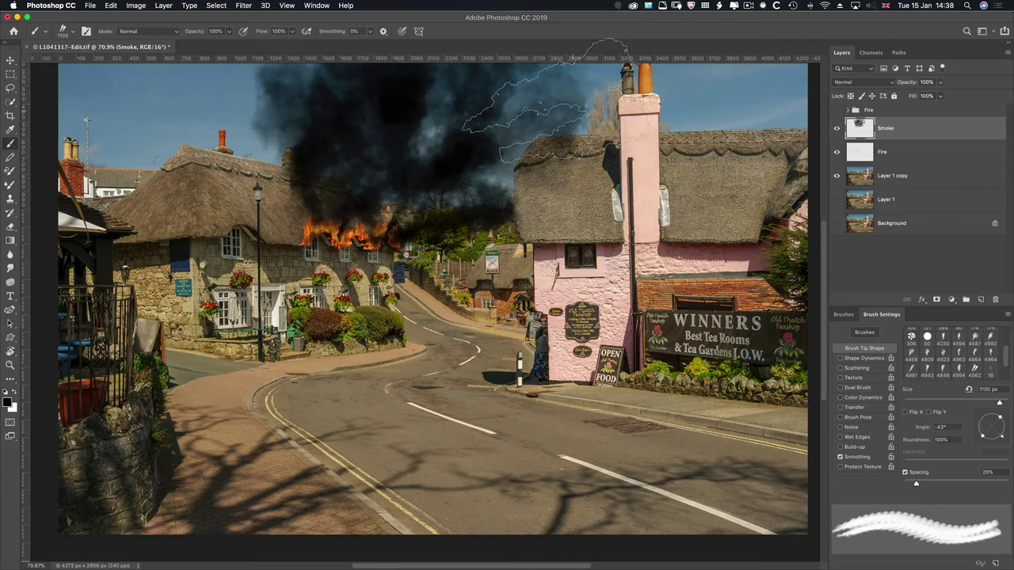
Extend the smoke toward the pink chimney at 50% brush opacity, and stamp fainter smoke farther right at 20%.
key(5)
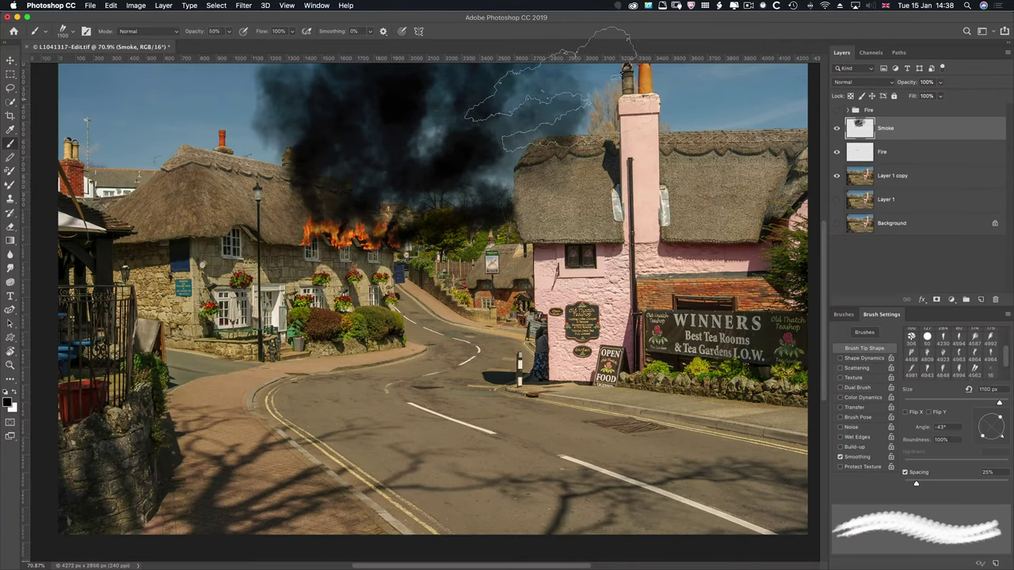
drag(549, 89, 537, 104)
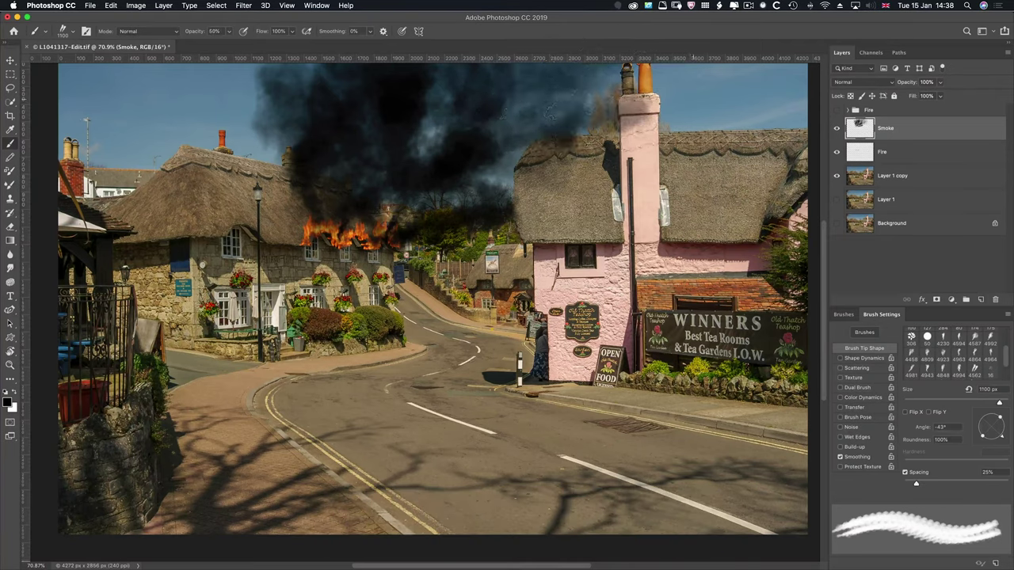
key(2)
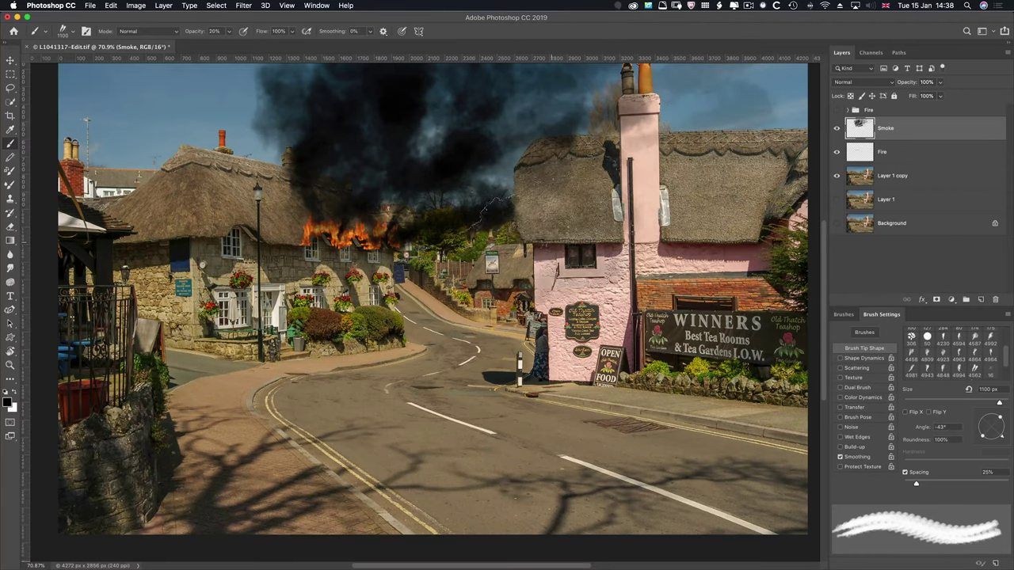
click(489, 202)
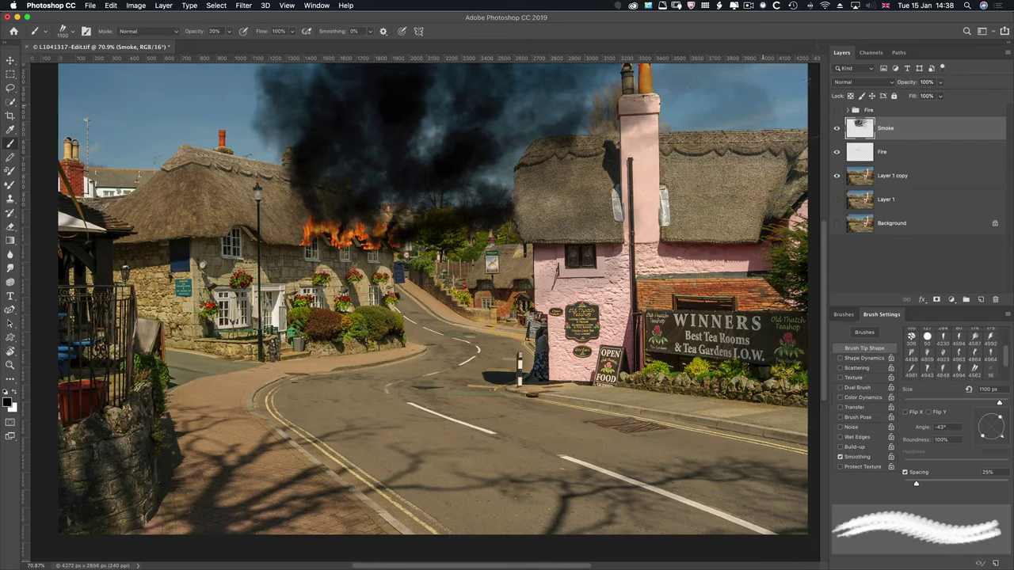
click(799, 87)
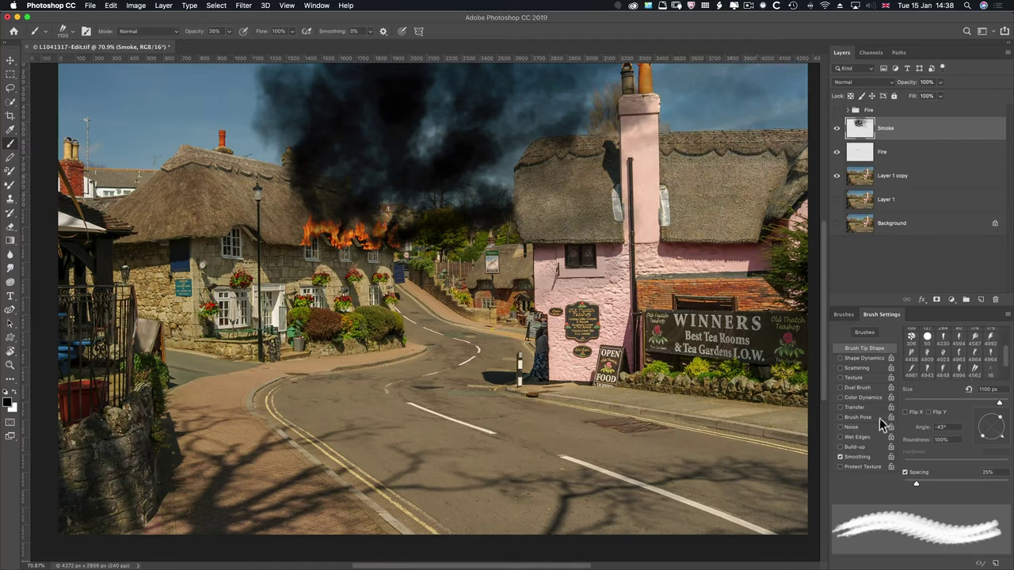
Fill the lighter gap in the main smoke column using the 4981 px smoke brush at 1100 px and 100% opacity.
click(845, 315)
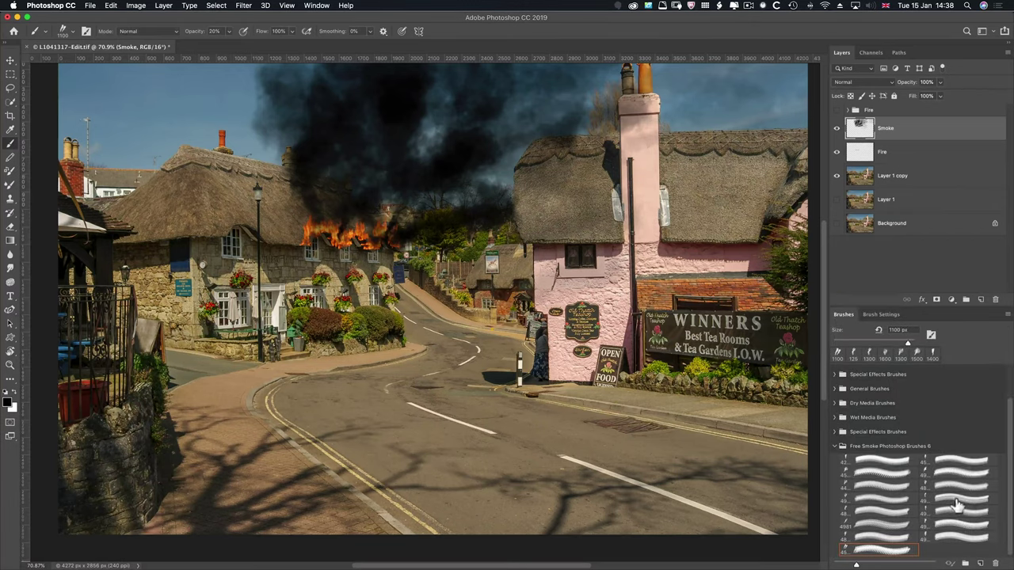
click(893, 526)
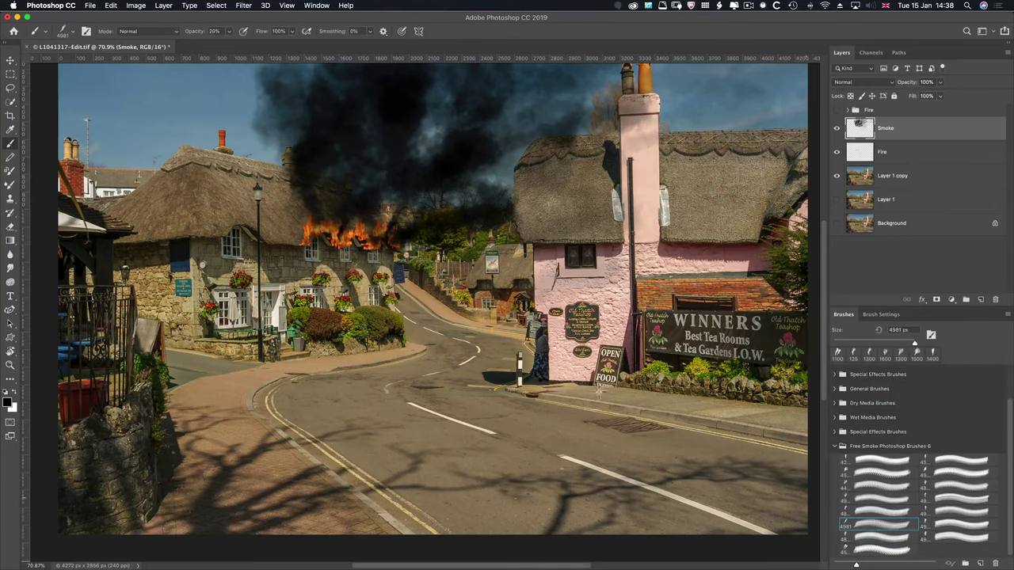
click(906, 345)
key(bracketright)
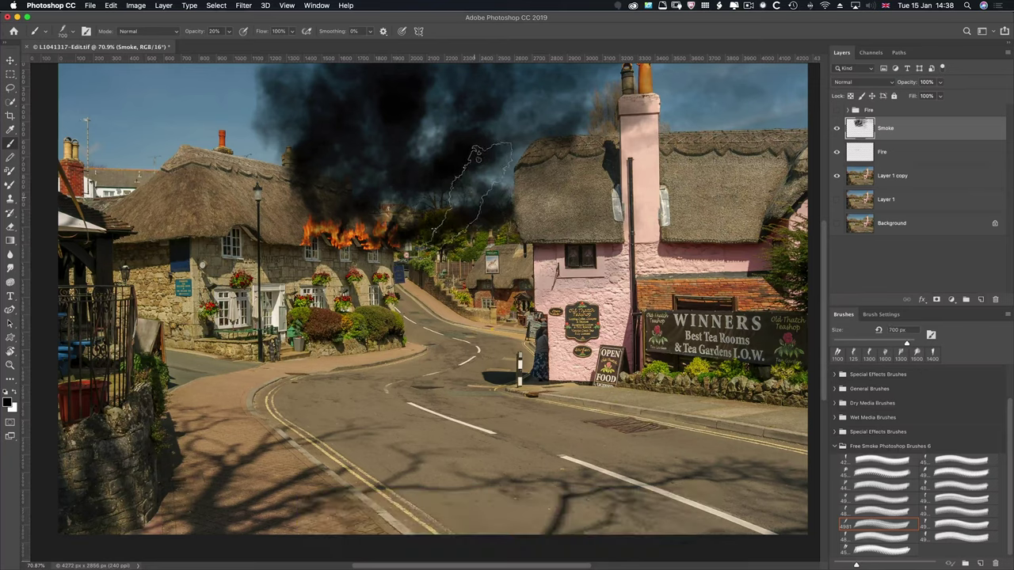
key(bracketright)
key(bracketright)
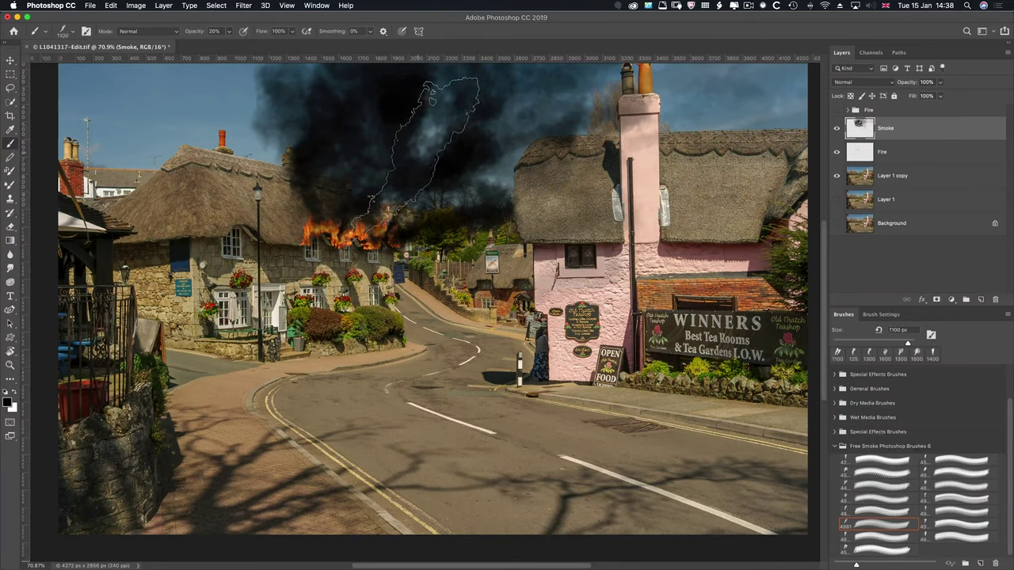
key(0)
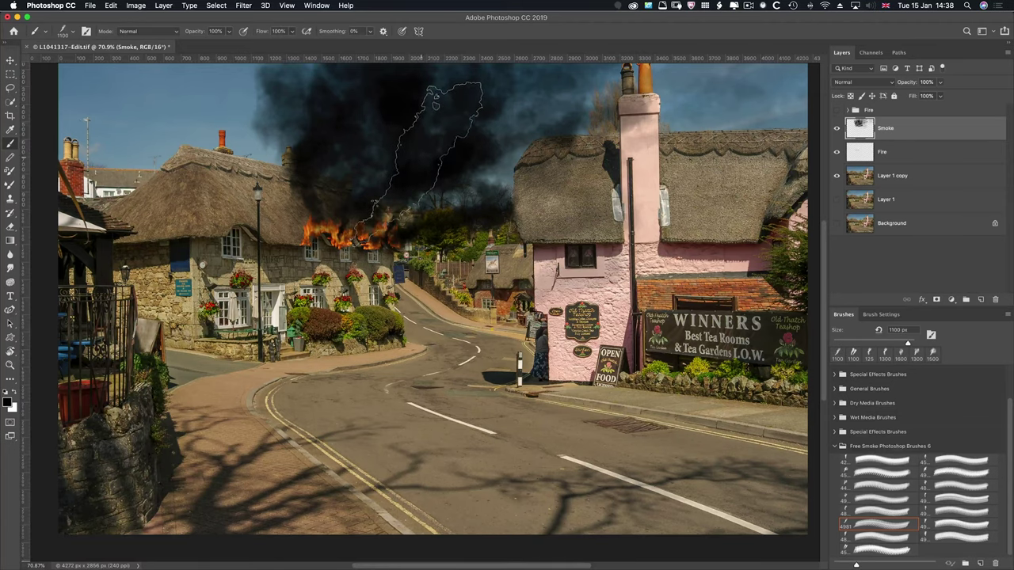
Reduce the 4981 px smoke brush to 300 px and dab smoke over the right end of the flames.
key(bracketleft)
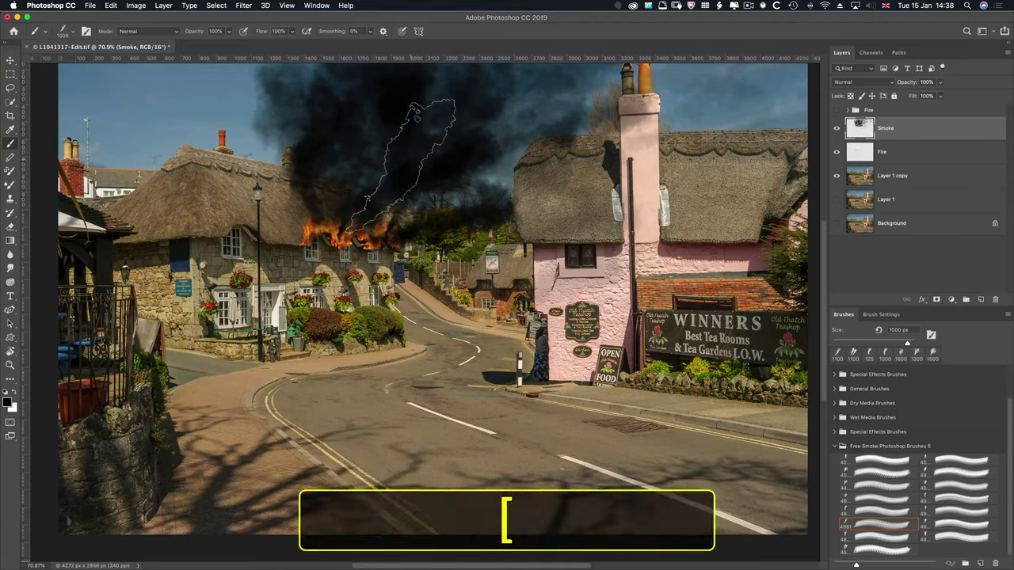
key(bracketleft)
key(bracketleft)
key(bracketleft)
key(bracketleft)
key(bracketleft)
key(bracketleft)
key(bracketleft)
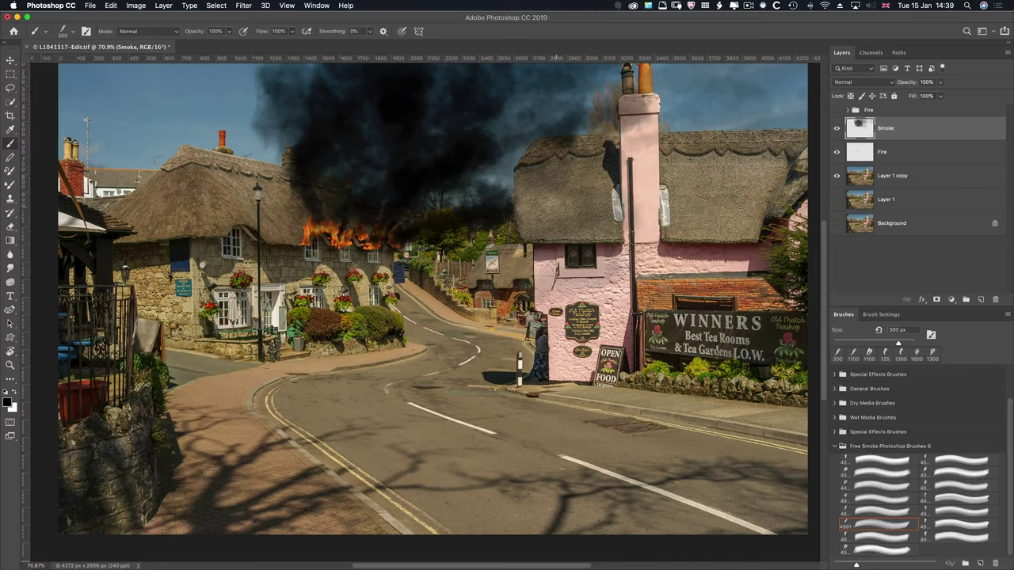
Stamp a broad haze of smoke over the pink teashop's chimney and roof with the brush at 2200 px and 40% opacity.
key(bracketright)
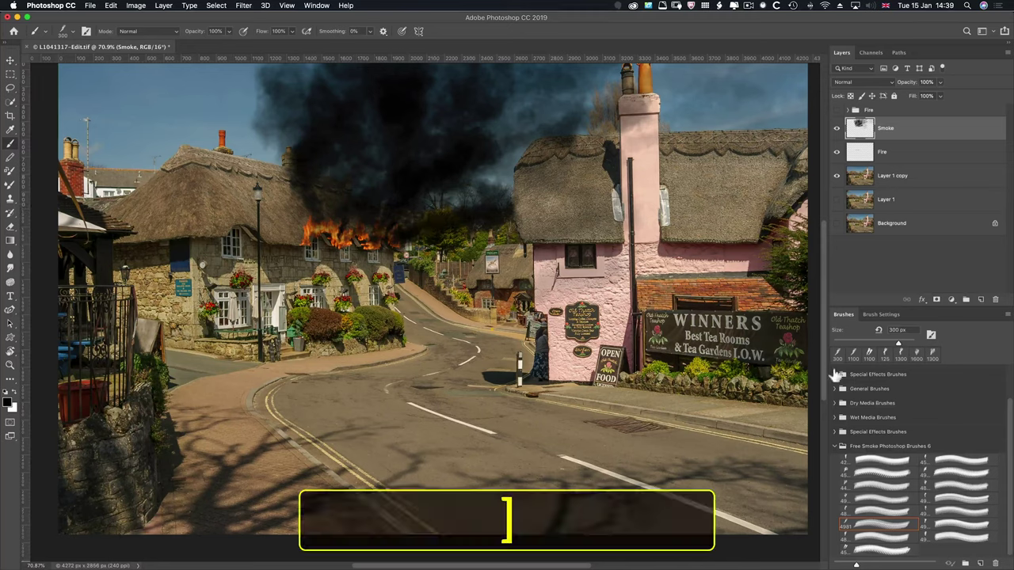
key(bracketright)
key(bracketright)
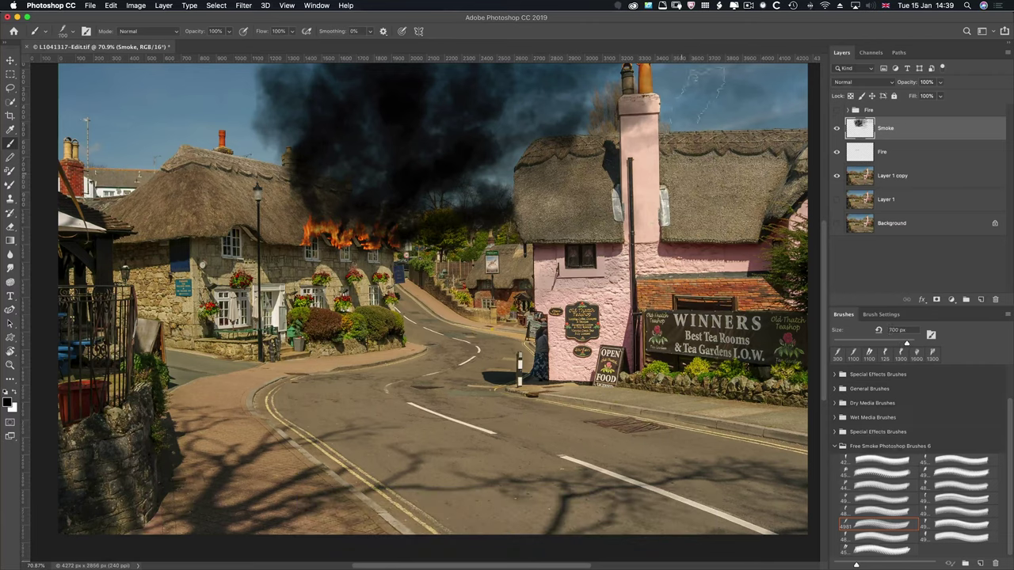
key(bracketright)
key(bracketright)
key(bracketright)
key(bracketright)
key(bracketright)
key(bracketright)
key(bracketright)
key(bracketright)
key(bracketright)
key(bracketright)
key(bracketright)
key(bracketright)
key(bracketright)
key(bracketright)
key(4)
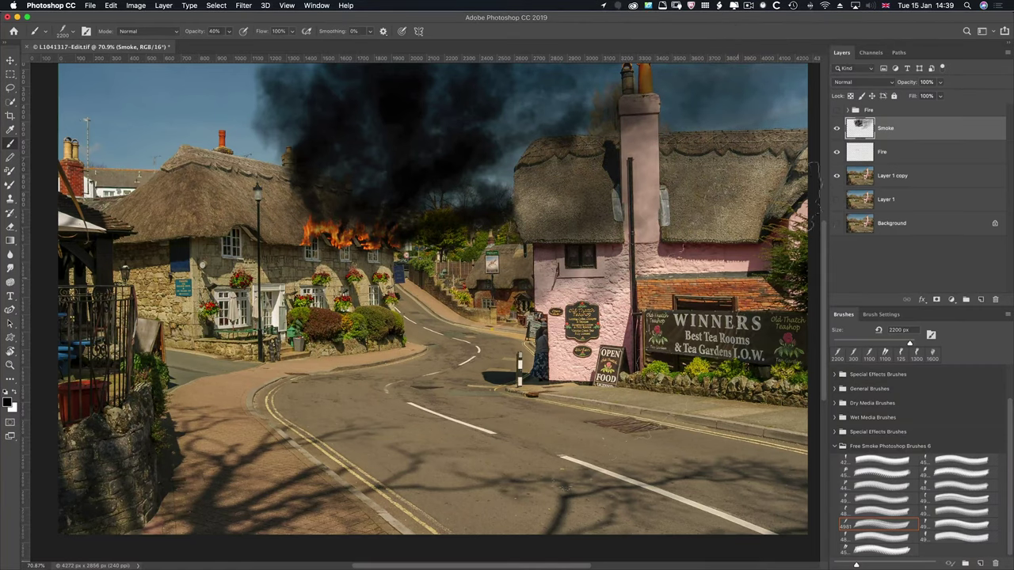
click(539, 151)
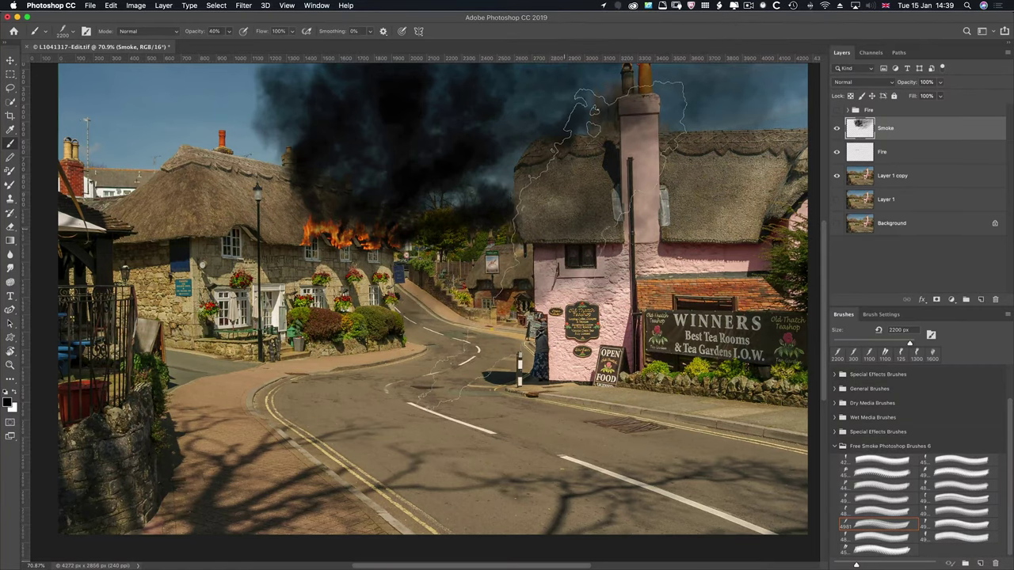